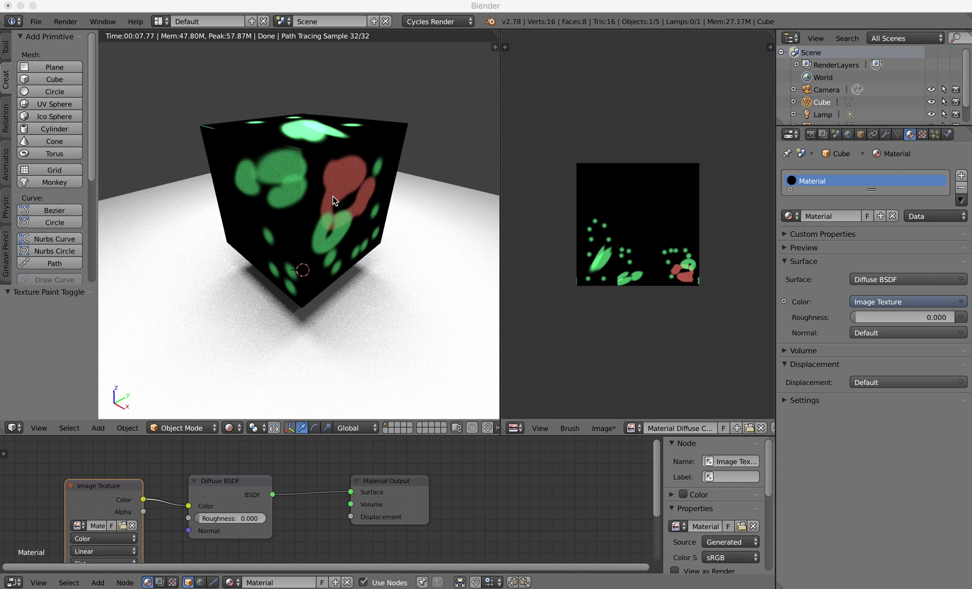
# Reload the start-up file to begin a fresh default scene.
pyautogui.click(36, 23)
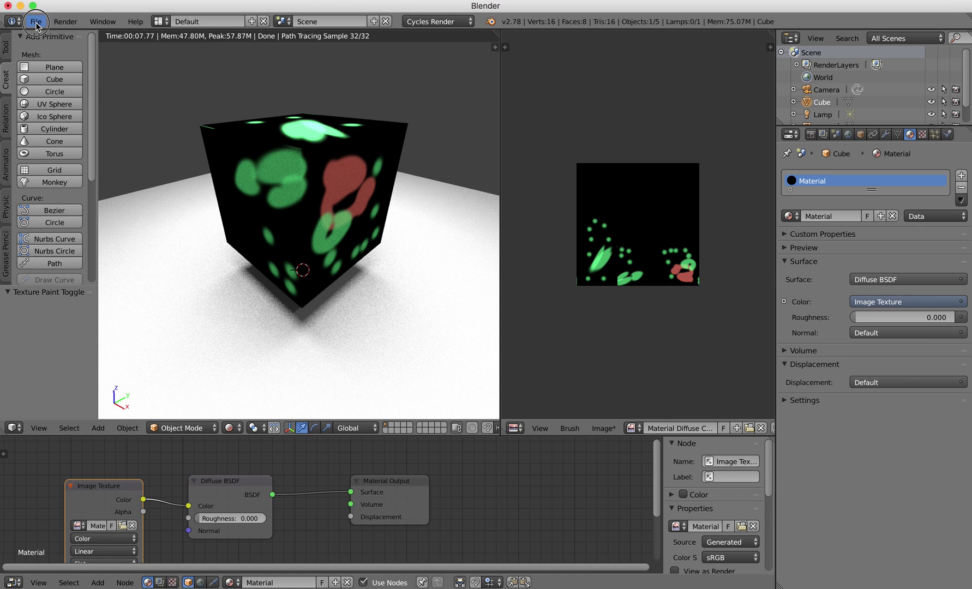
pyautogui.click(36, 23)
pyautogui.click(53, 38)
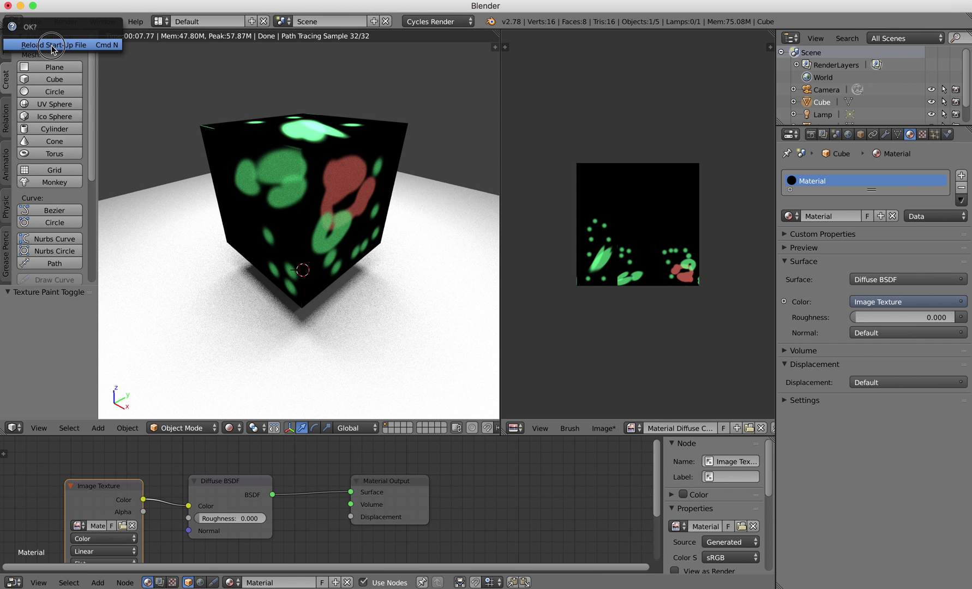
pyautogui.click(53, 46)
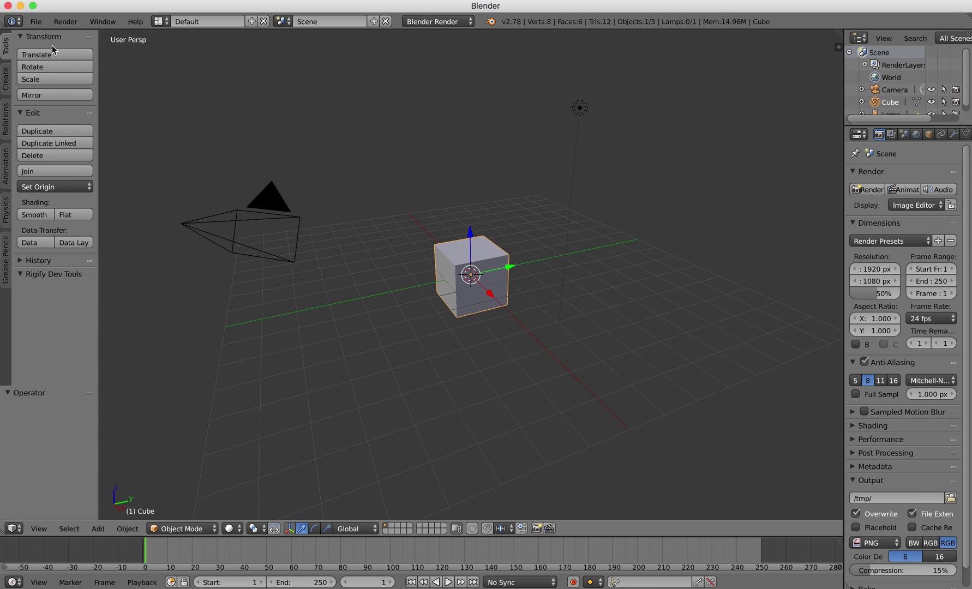
# Add a plane and scale it up to 6.887 as a floor under the cube.
pyautogui.click(6, 79)
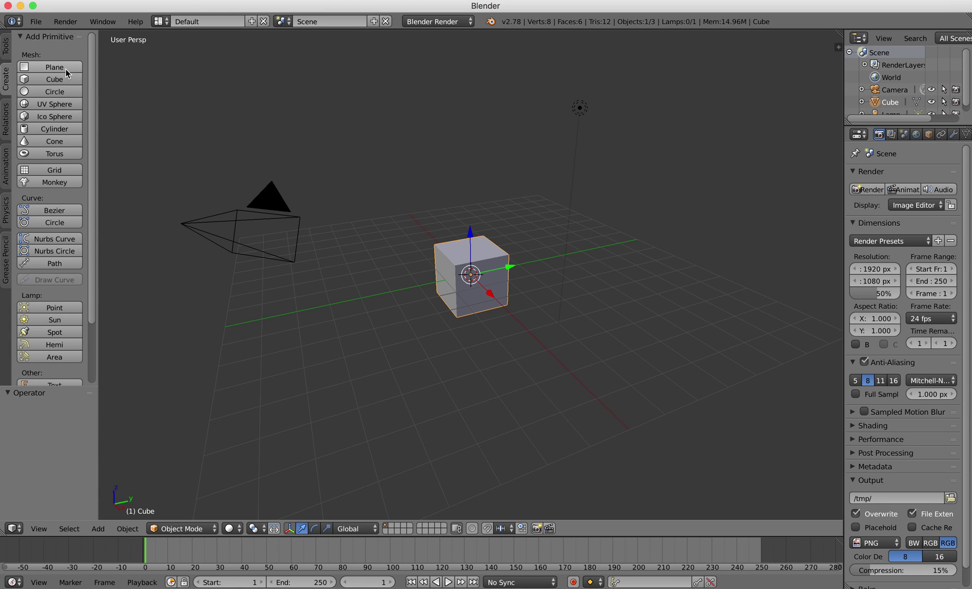
pyautogui.click(65, 69)
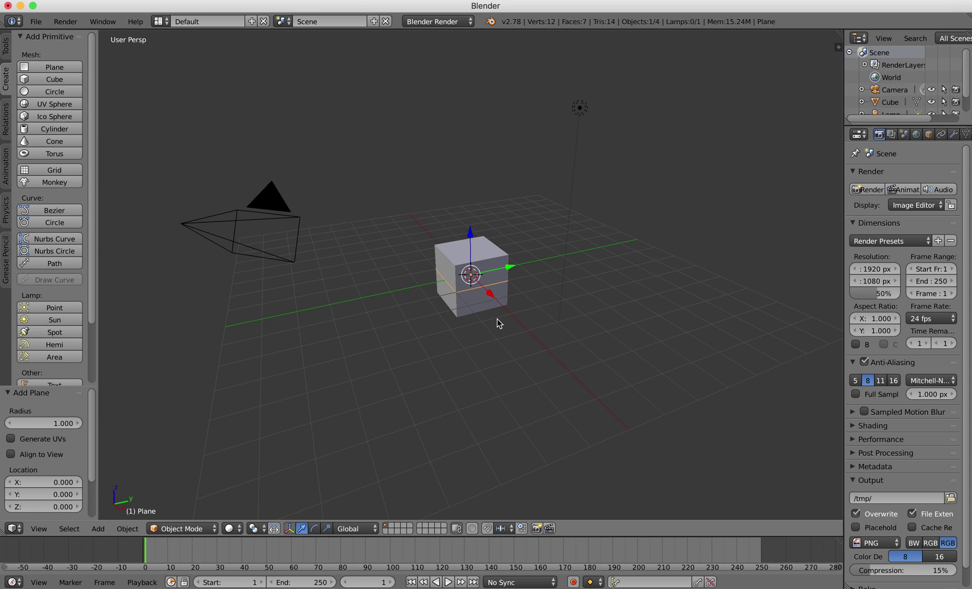
pyautogui.press('s')
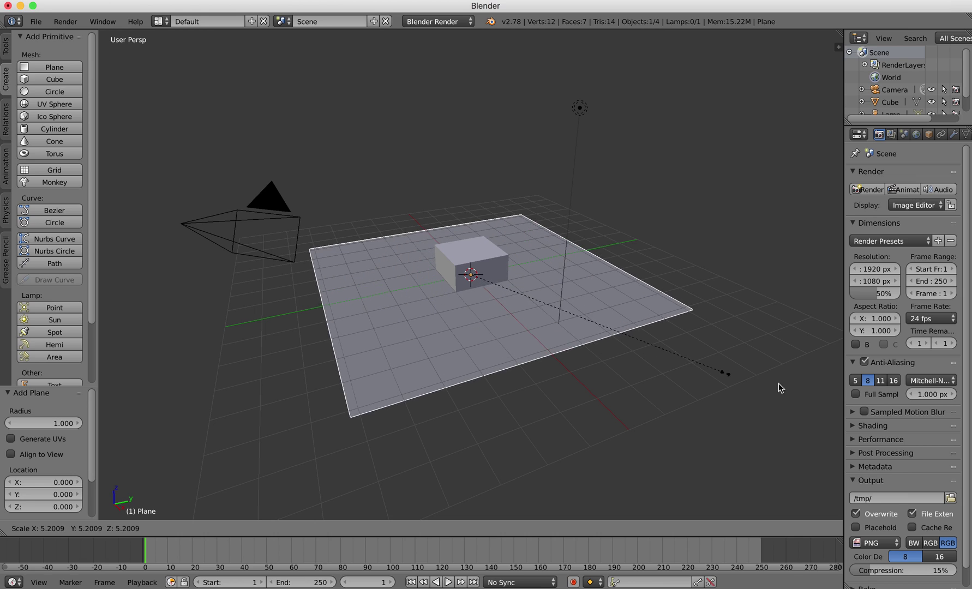
pyautogui.click(816, 395)
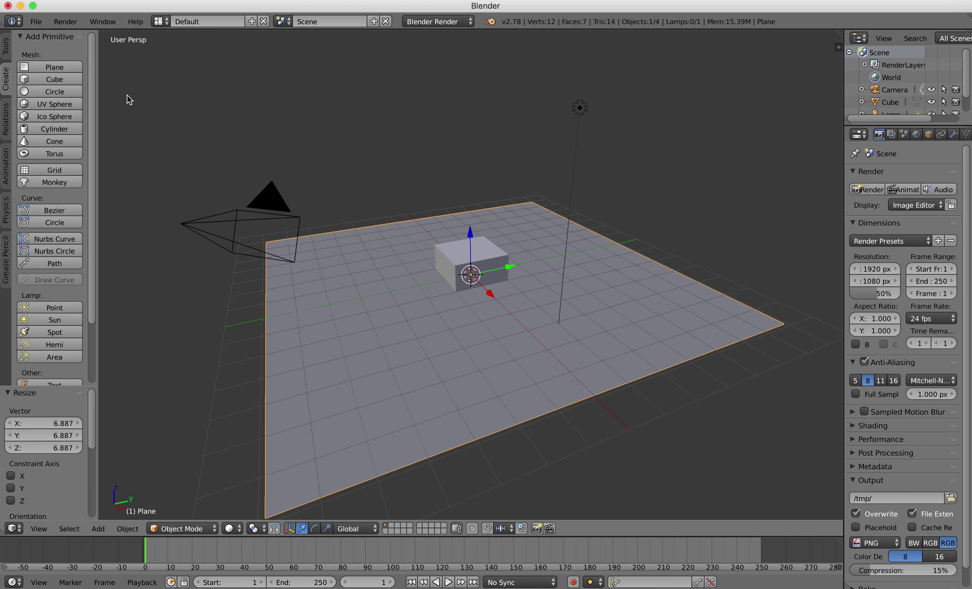
# Add a second plane, raise it high above the cube and scale it to 2.059.
pyautogui.click(59, 70)
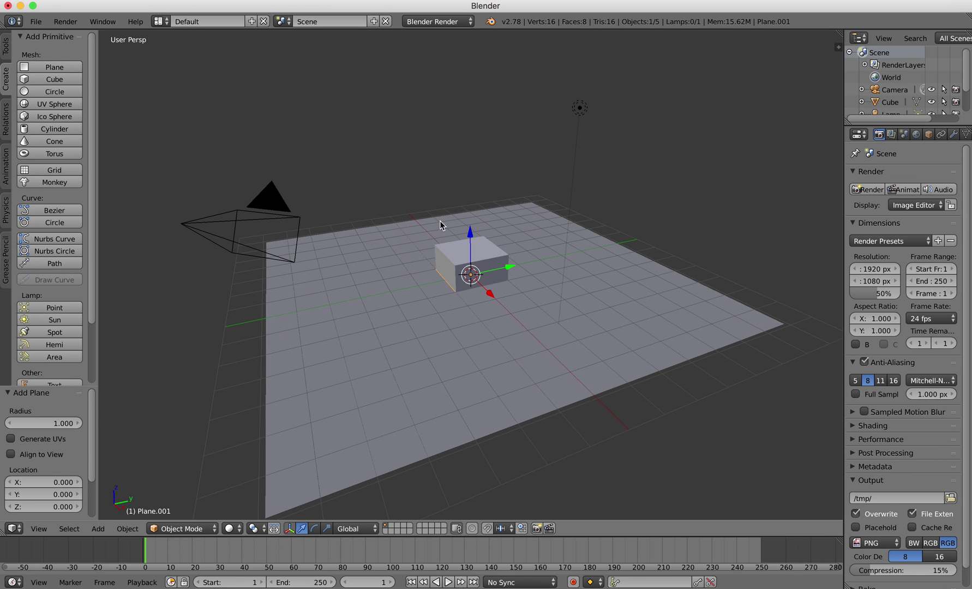
pyautogui.moveTo(474, 239); pyautogui.dragTo(496, 81)
pyautogui.press('s')
pyautogui.click(550, 88)
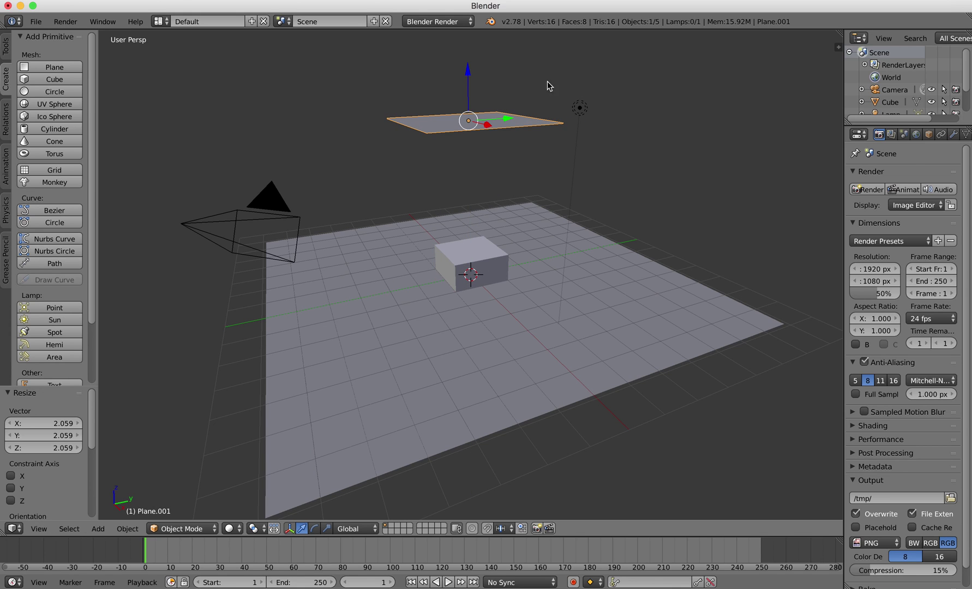
# Switch the render engine to Cycles and give the raised plane a new Emission material.
pyautogui.click(450, 22)
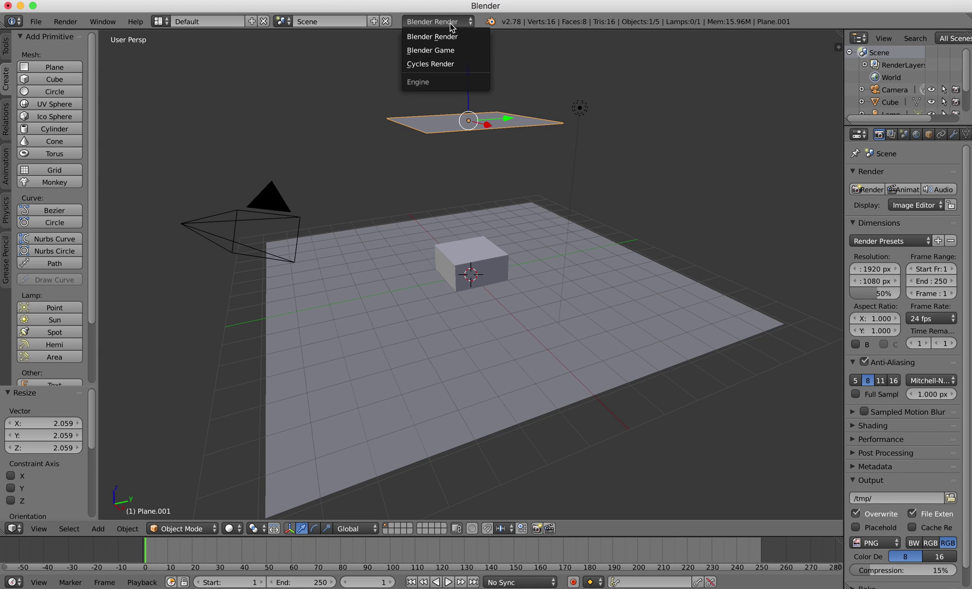
pyautogui.click(430, 65)
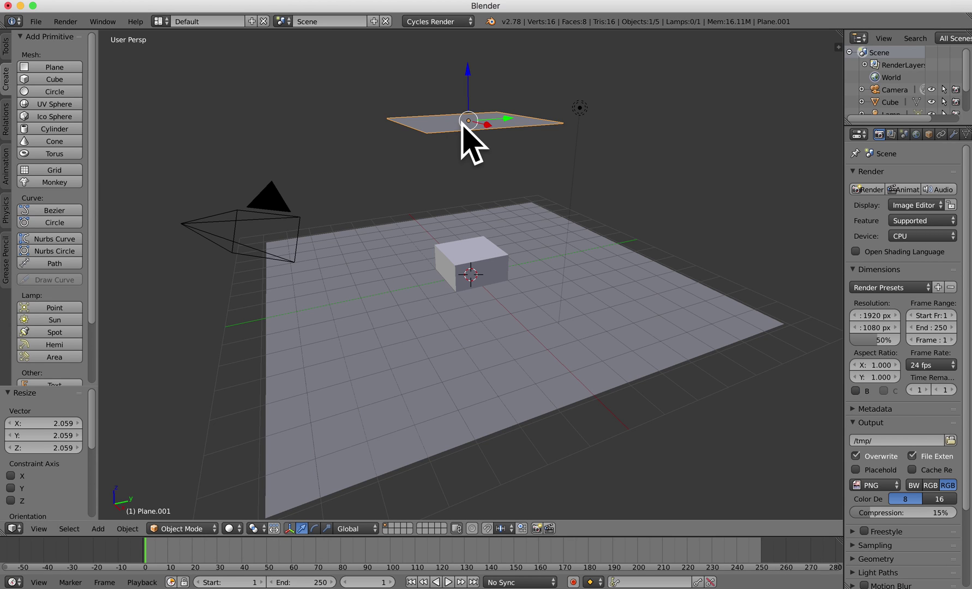
pyautogui.moveTo(843, 195); pyautogui.dragTo(780, 195)
pyautogui.click(912, 134)
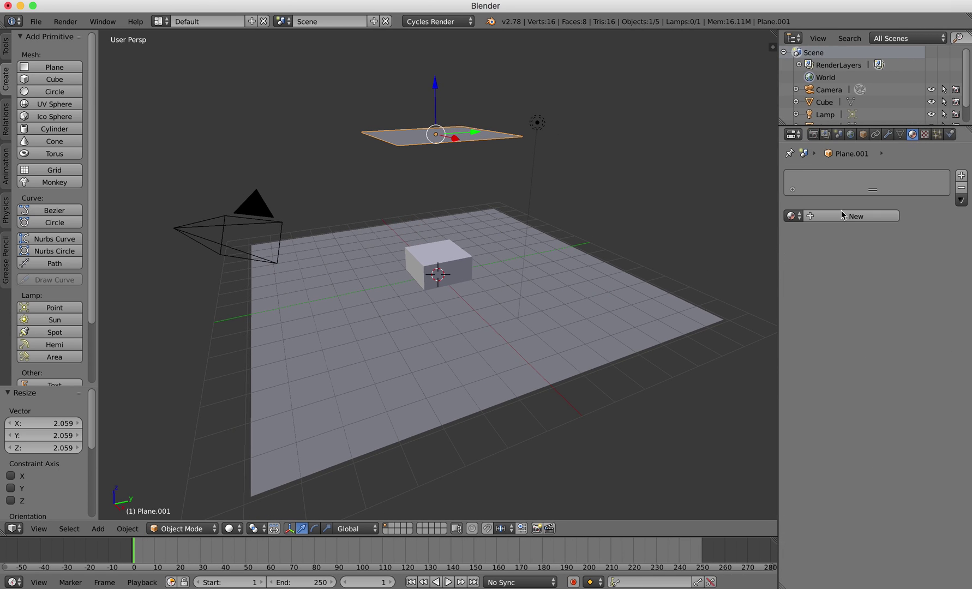
pyautogui.click(844, 218)
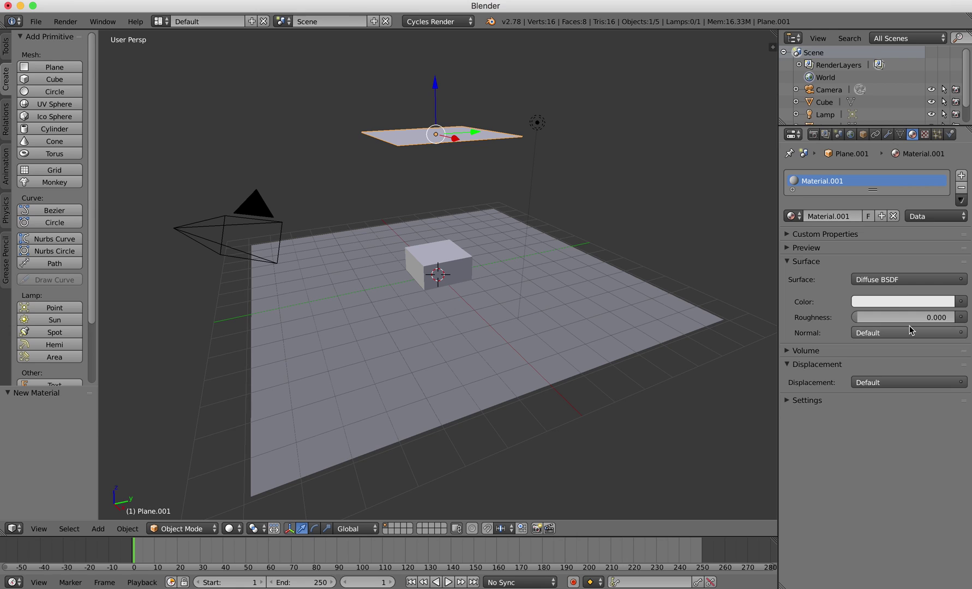
pyautogui.click(903, 280)
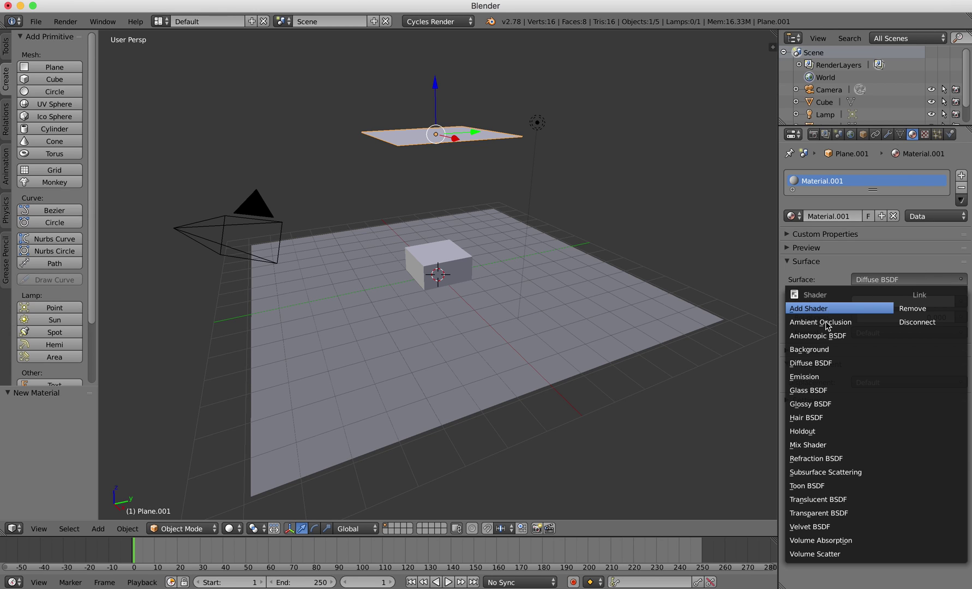
pyautogui.click(819, 377)
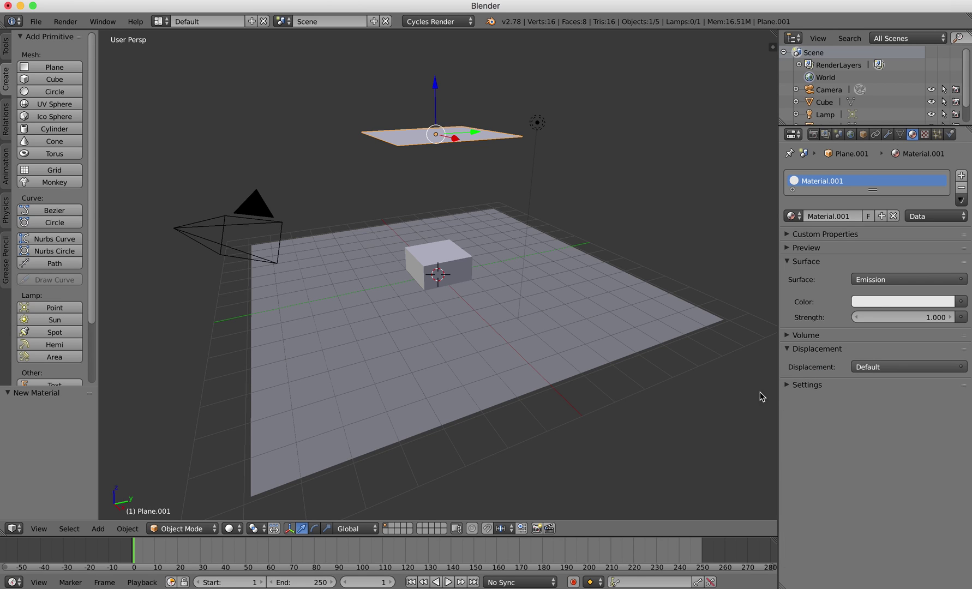
# Preview the scene in Rendered shading and set the emission strength to 7.4.
pyautogui.click(232, 528)
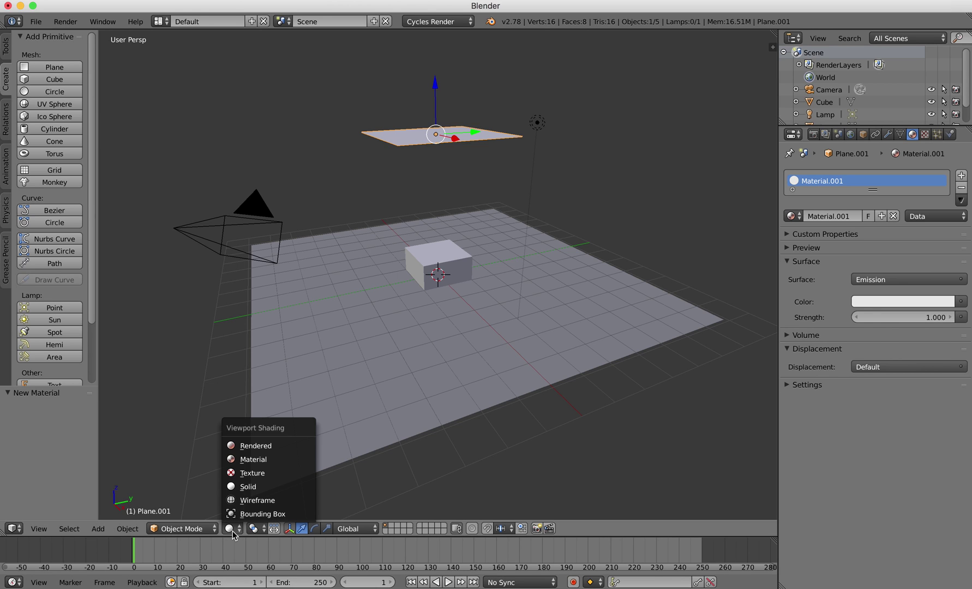
pyautogui.click(254, 445)
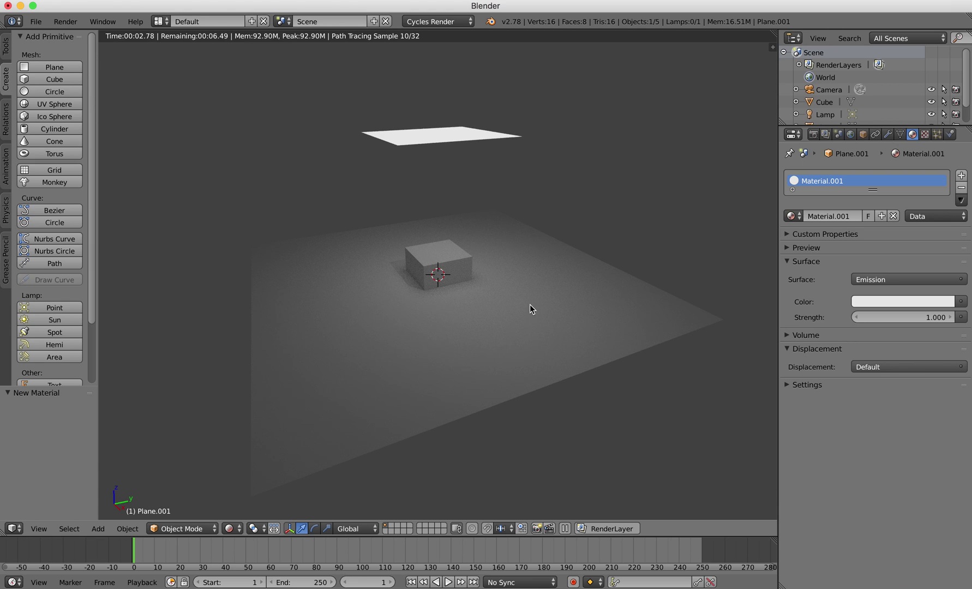
pyautogui.click(925, 323)
pyautogui.write('7.4')
pyautogui.press('Return')
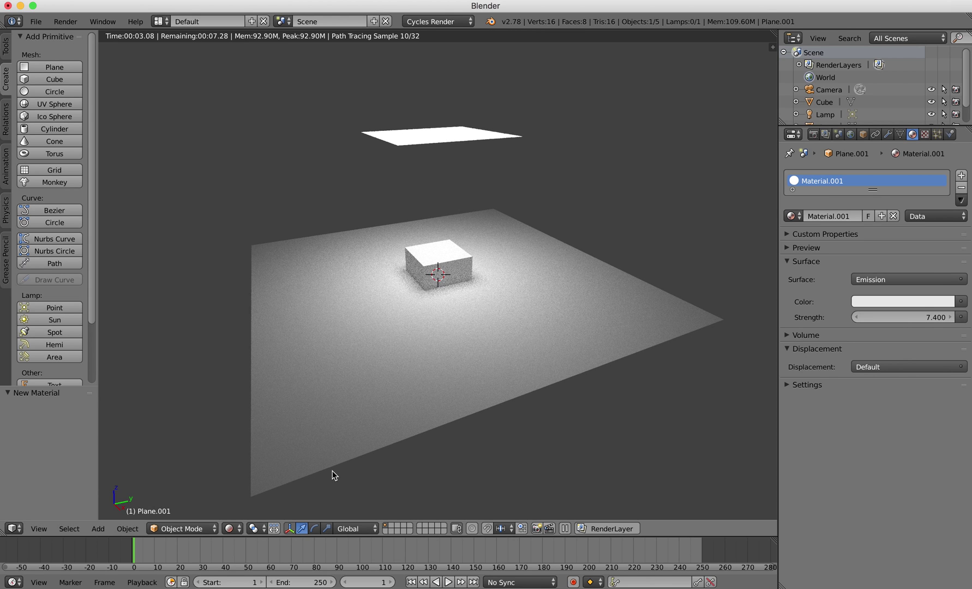
pyautogui.click(239, 529)
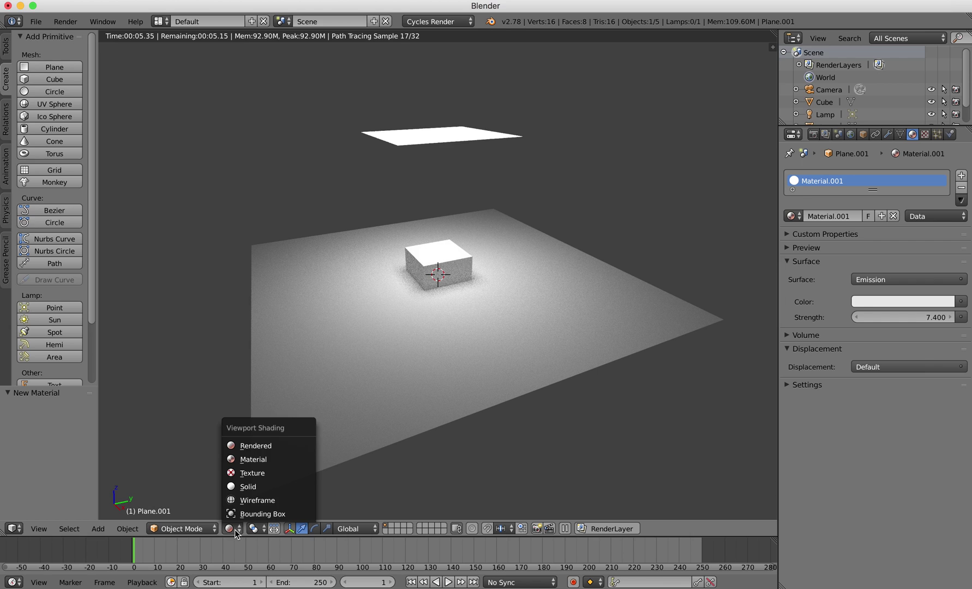
# Switch back to Material shading and raise the cube to Z 1.366 onto the floor.
pyautogui.click(250, 463)
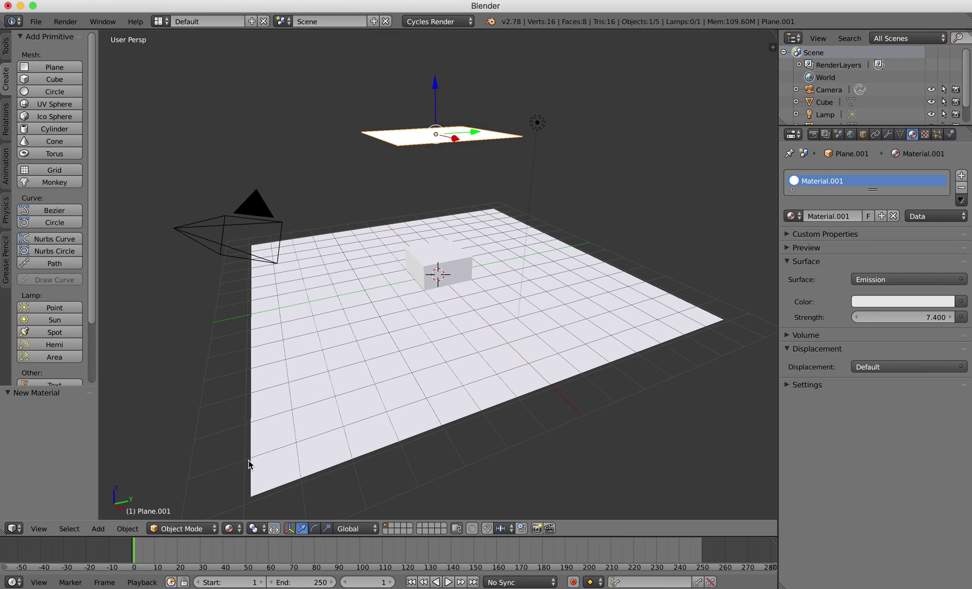
pyautogui.rightClick(427, 260)
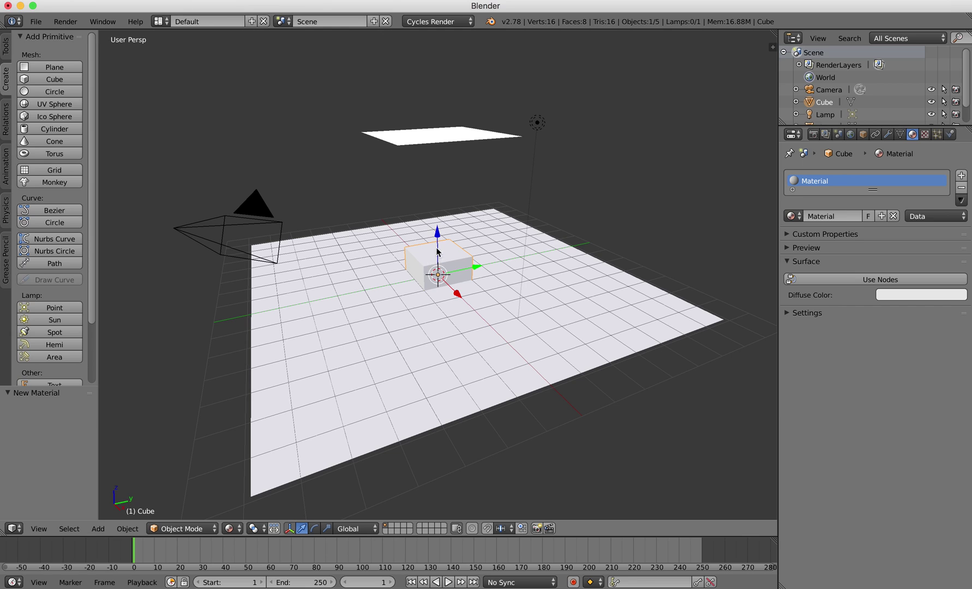
pyautogui.moveTo(439, 235); pyautogui.dragTo(438, 189)
pyautogui.scroll(2, 330, 295)
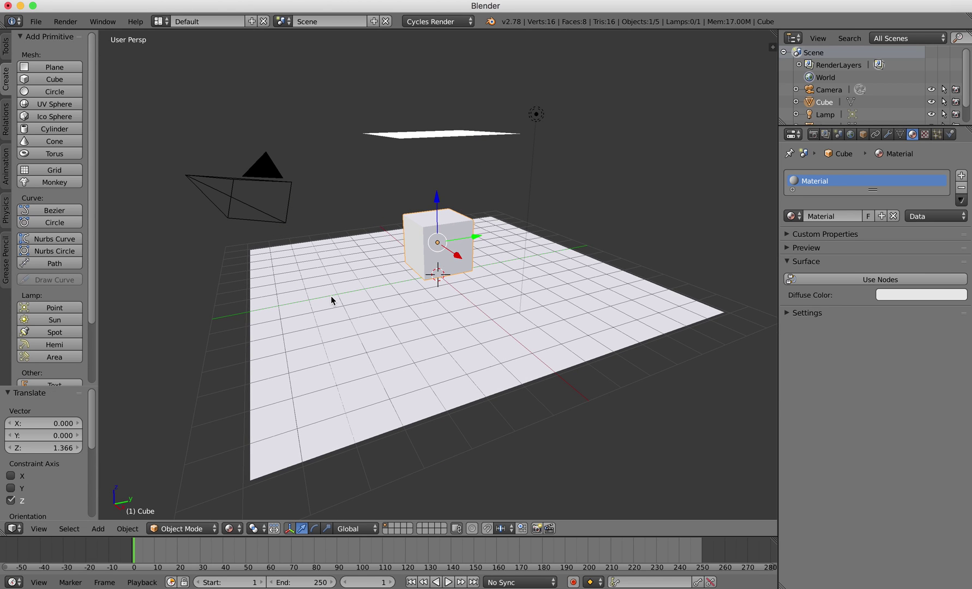
pyautogui.scroll(5, 331, 298)
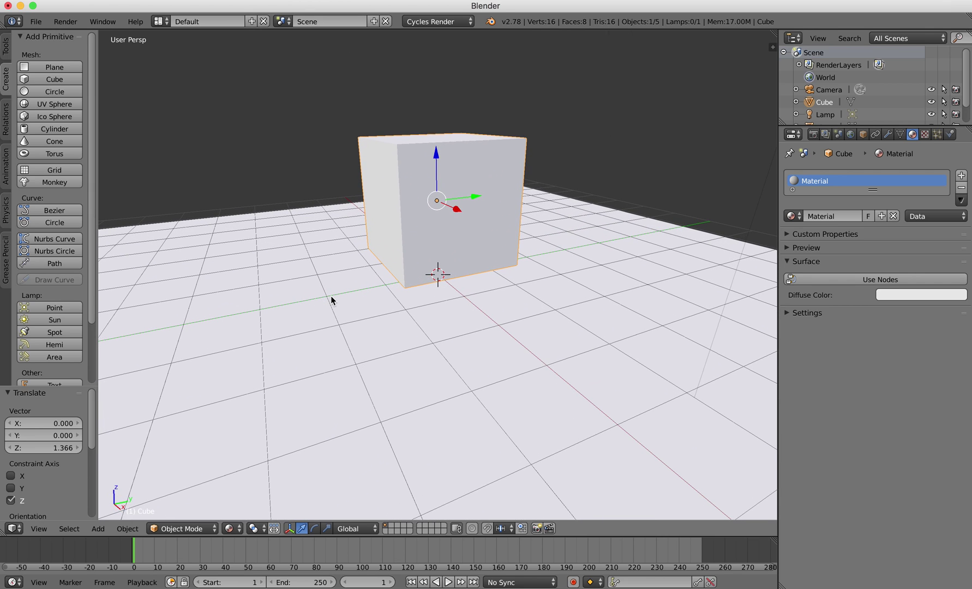
pyautogui.scroll(1, 331, 298)
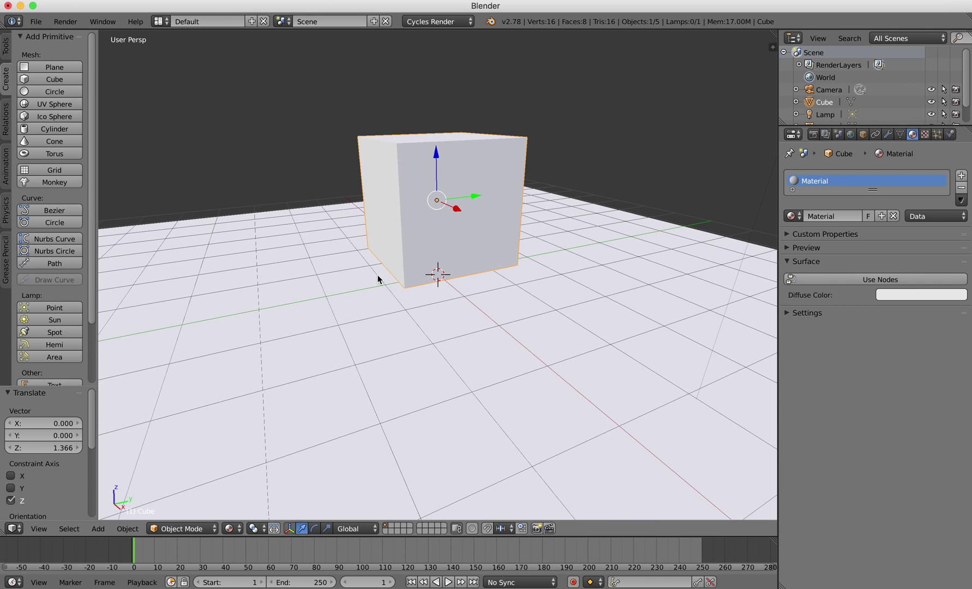
pyautogui.scroll(-2, 378, 280)
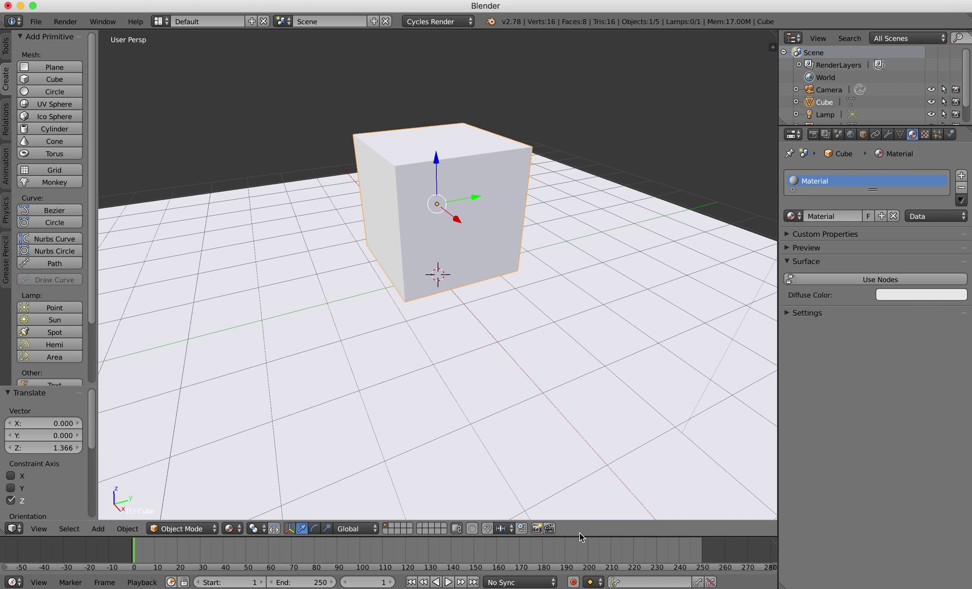
pyautogui.moveTo(580, 535); pyautogui.dragTo(580, 488)
# Enter Texture Paint mode and add a blank 1024×1024 Diffuse Color paint slot to the cube.
pyautogui.click(200, 473)
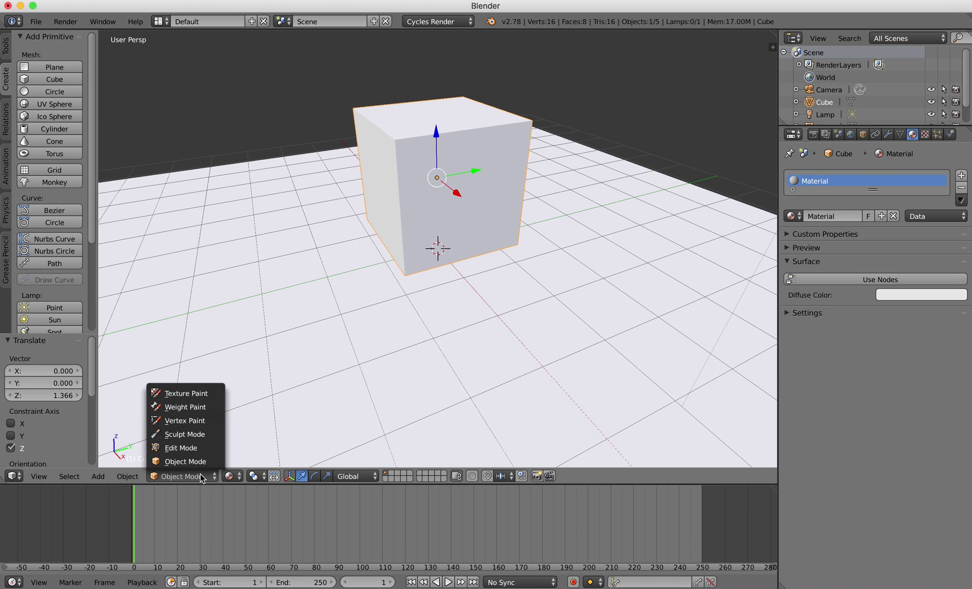
pyautogui.click(200, 394)
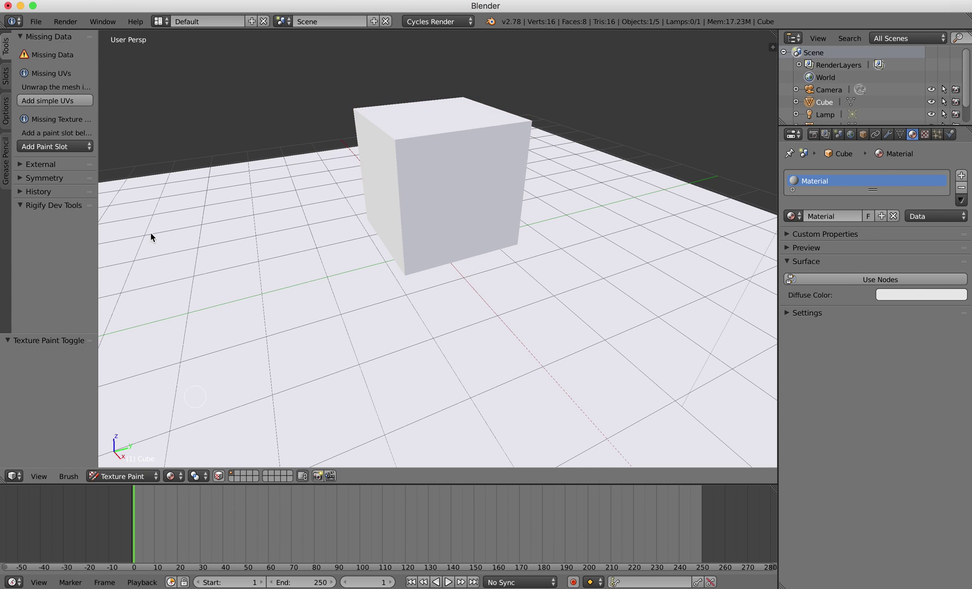
pyautogui.click(52, 101)
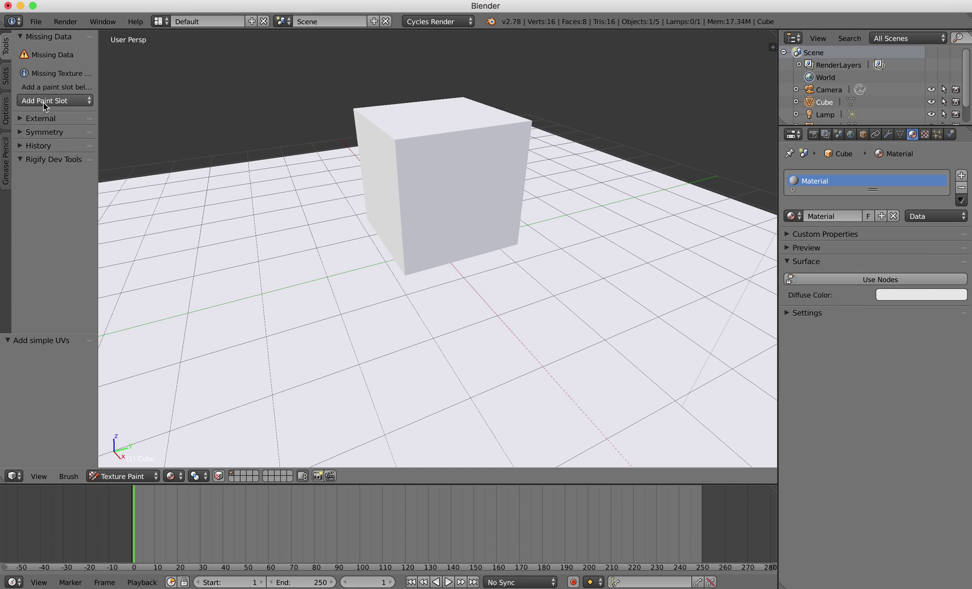
pyautogui.click(44, 102)
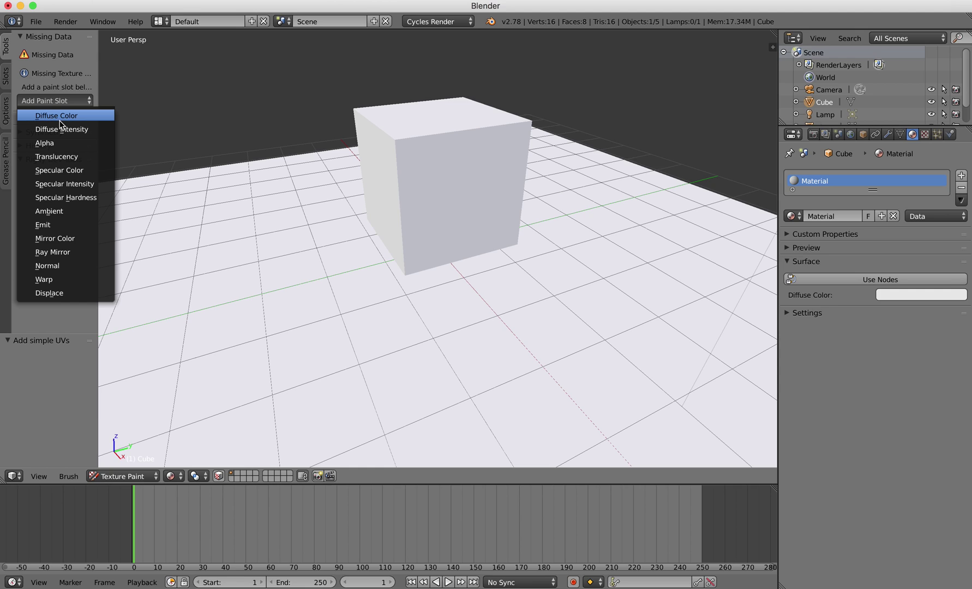
pyautogui.click(59, 118)
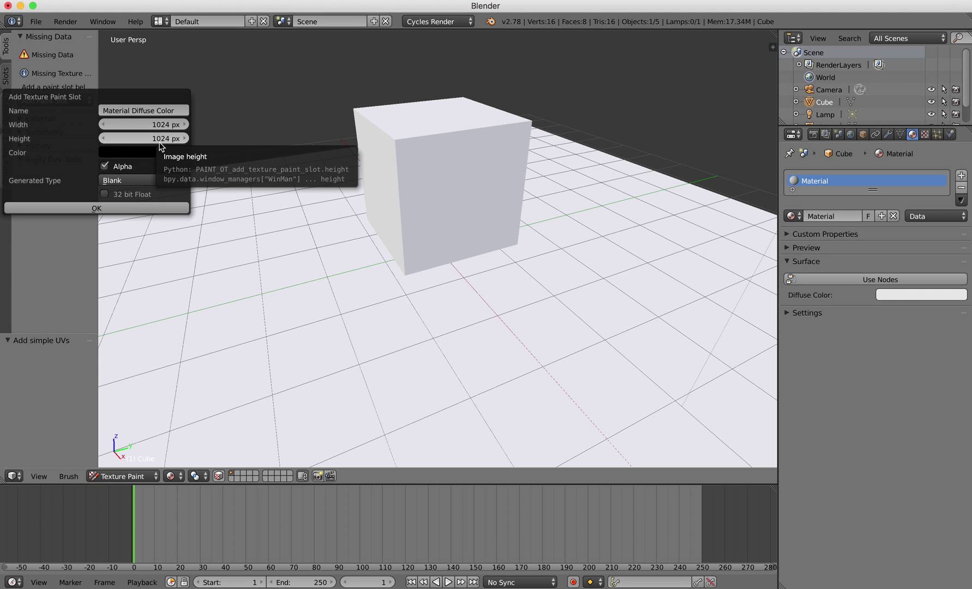
pyautogui.click(103, 208)
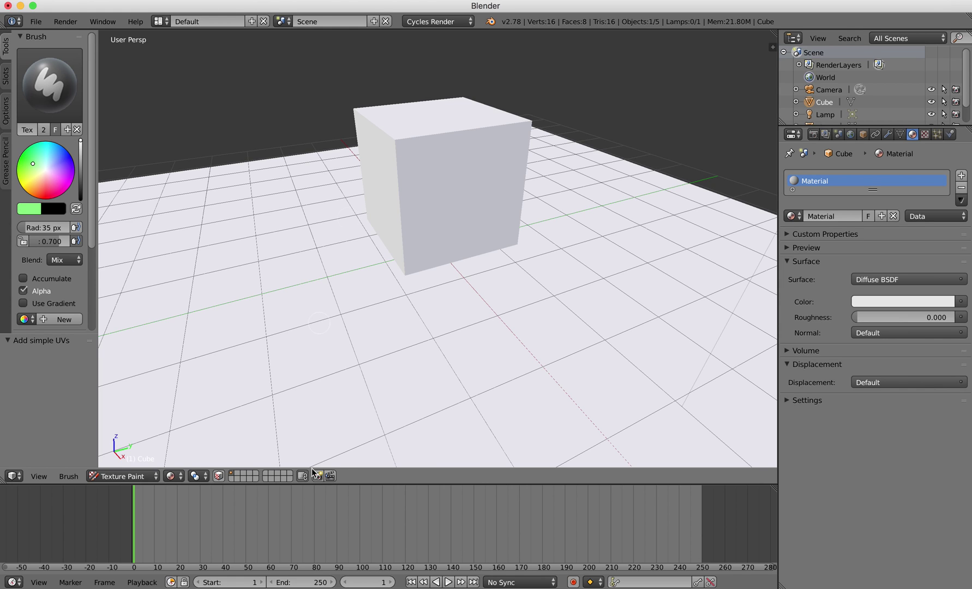
pyautogui.click(14, 582)
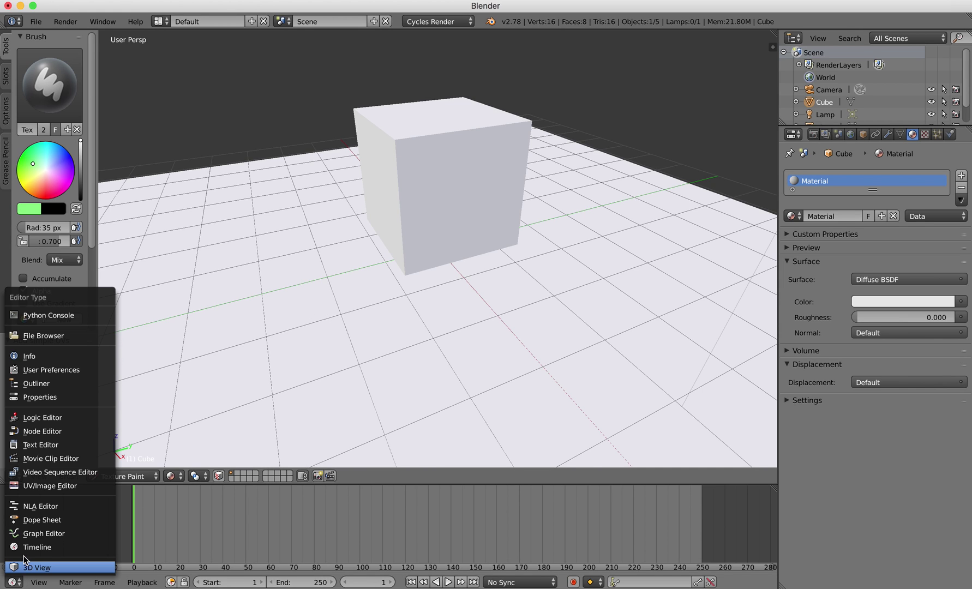
# Turn the timeline into a Node Editor and link Image Texture Color to Diffuse BSDF Color.
pyautogui.click(47, 431)
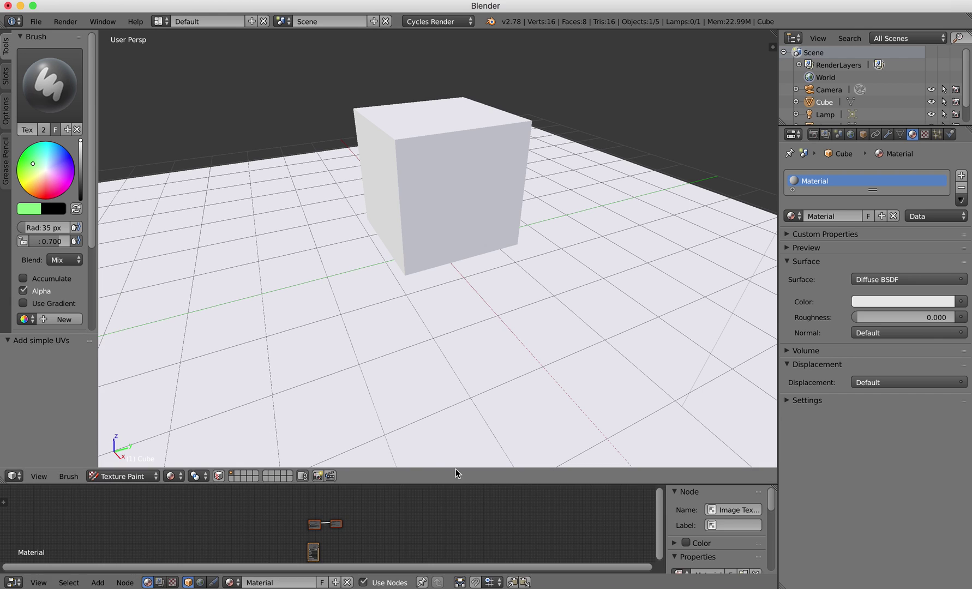
pyautogui.moveTo(444, 484); pyautogui.dragTo(451, 430)
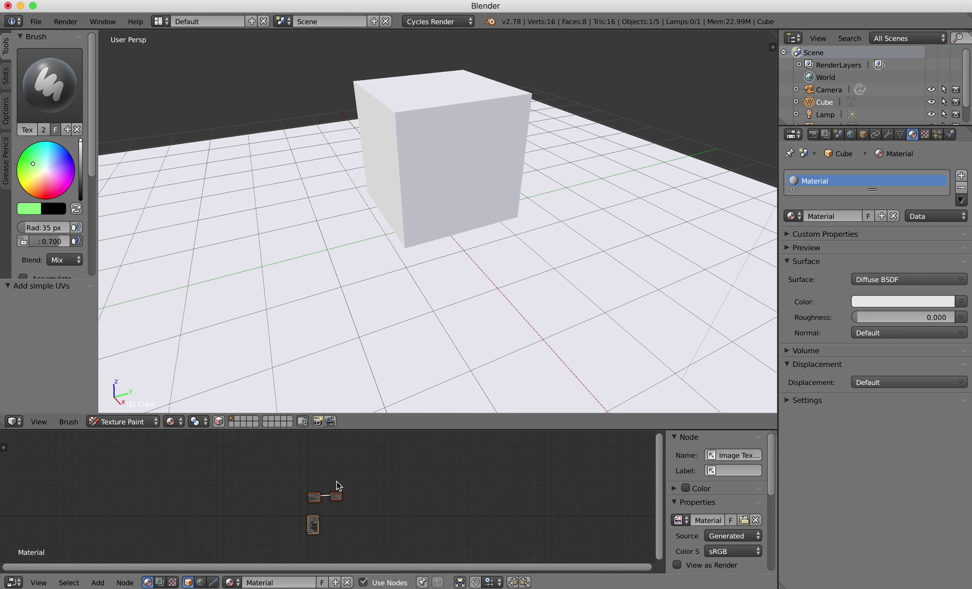
pyautogui.moveTo(313, 522); pyautogui.dragTo(293, 499)
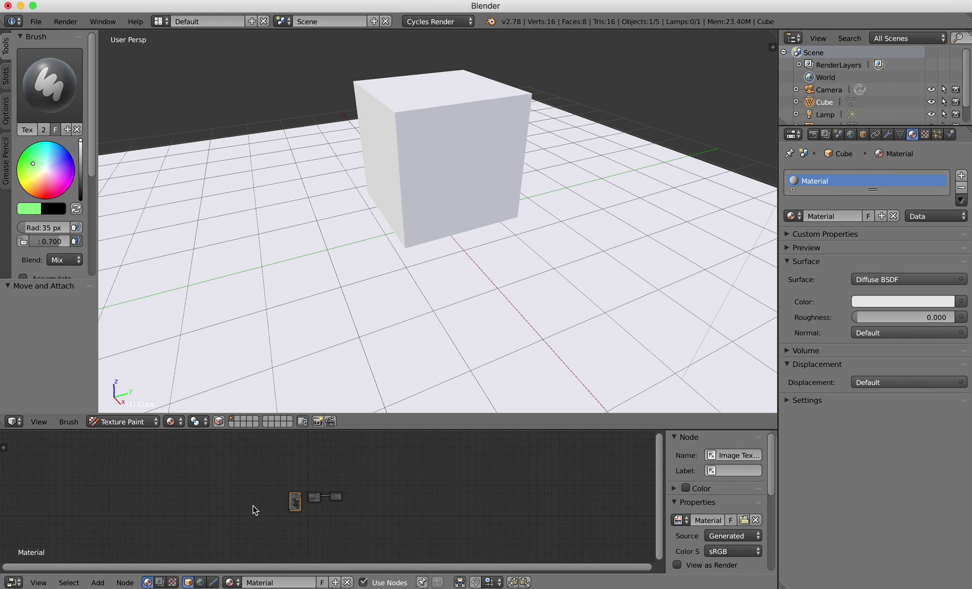
pyautogui.scroll(3, 254, 510)
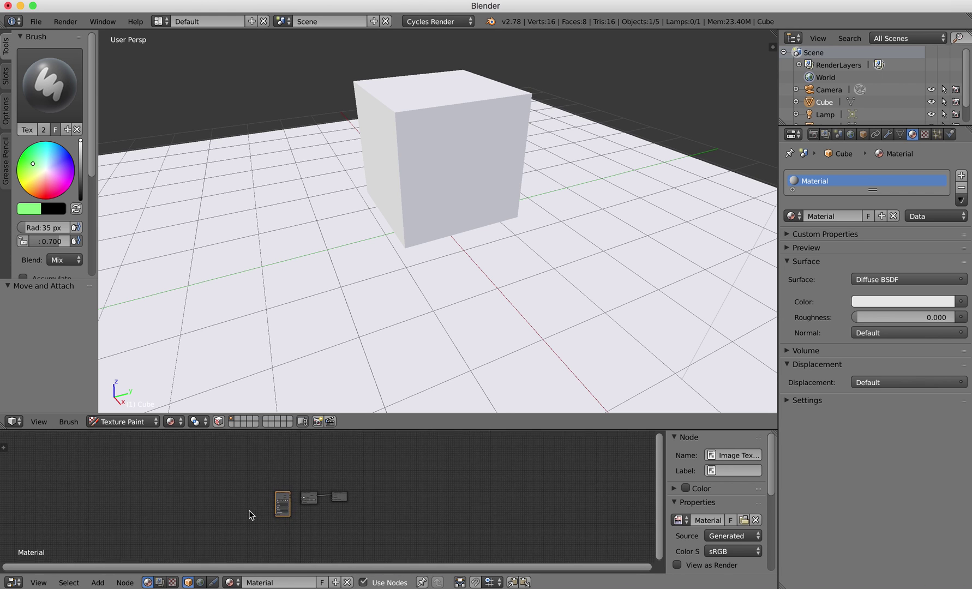
pyautogui.scroll(5, 249, 516)
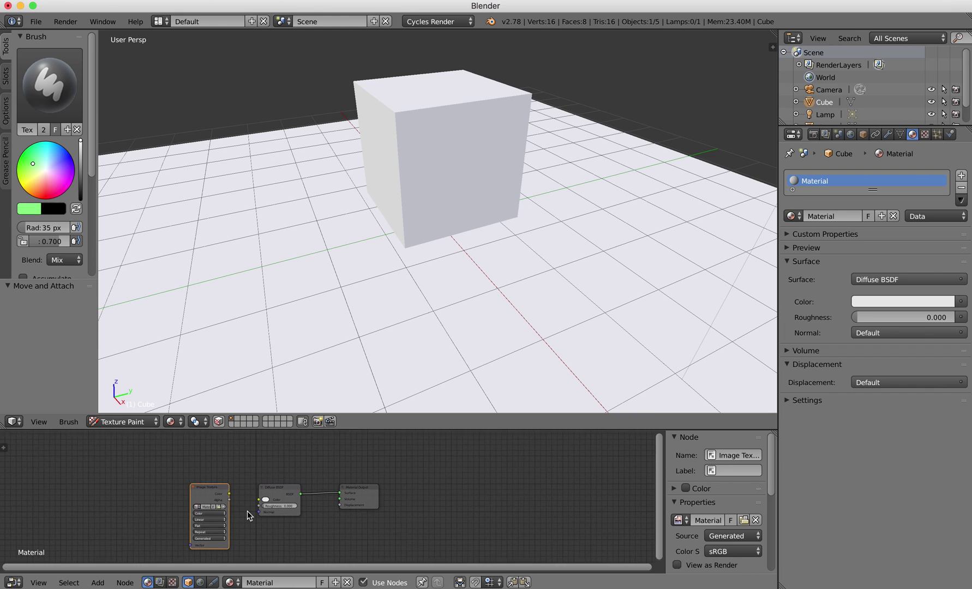
pyautogui.scroll(5, 249, 516)
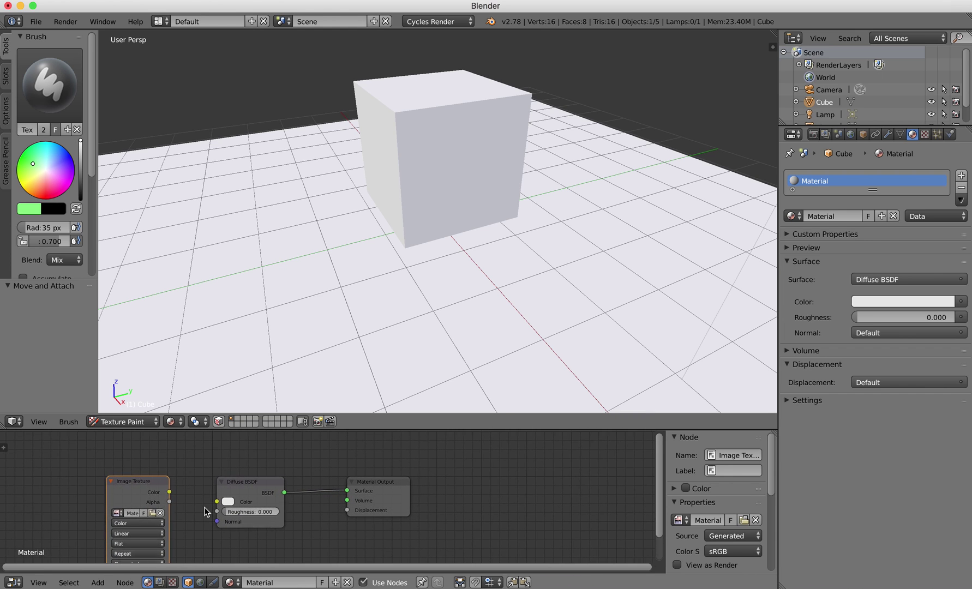
pyautogui.scroll(2, 200, 514)
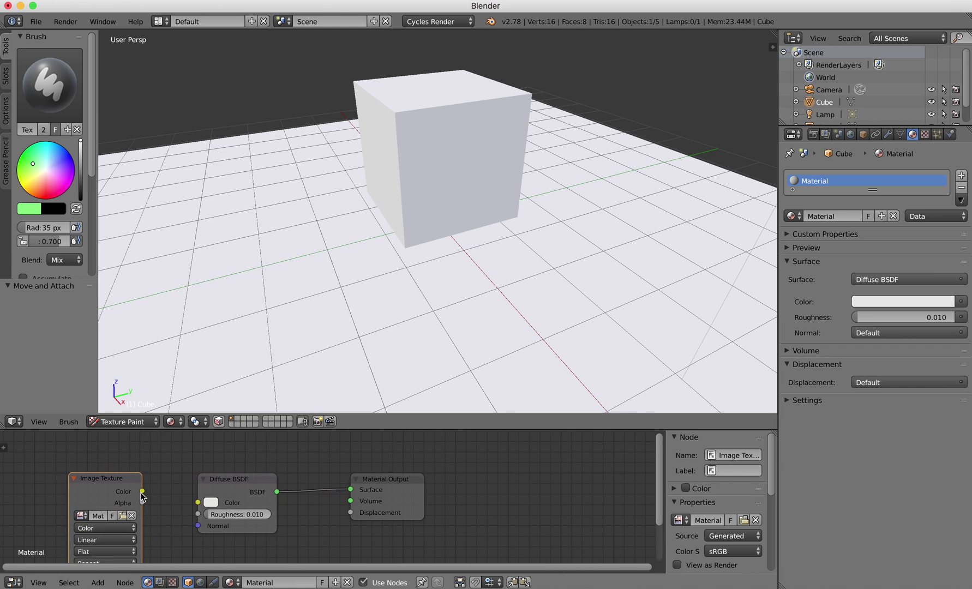
pyautogui.moveTo(142, 492); pyautogui.dragTo(200, 506)
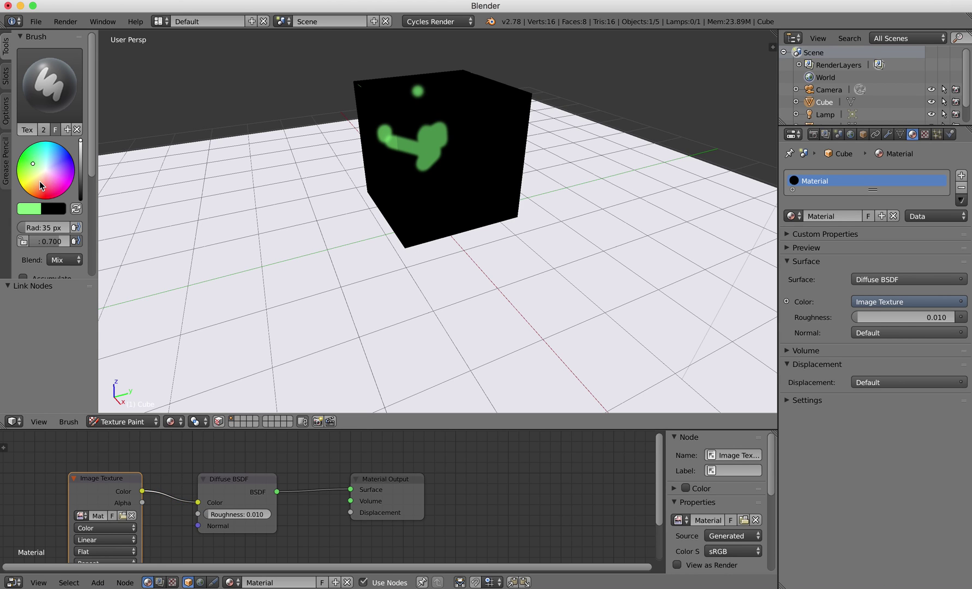
# Paint orange-brown strokes across the cube's front and over the left green blob.
pyautogui.moveTo(473, 146)
pyautogui.mouseDown()
pyautogui.moveTo(431, 141)
pyautogui.moveTo(400, 151)
pyautogui.moveTo(373, 135)
pyautogui.moveTo(380, 145)
pyautogui.mouseUp()
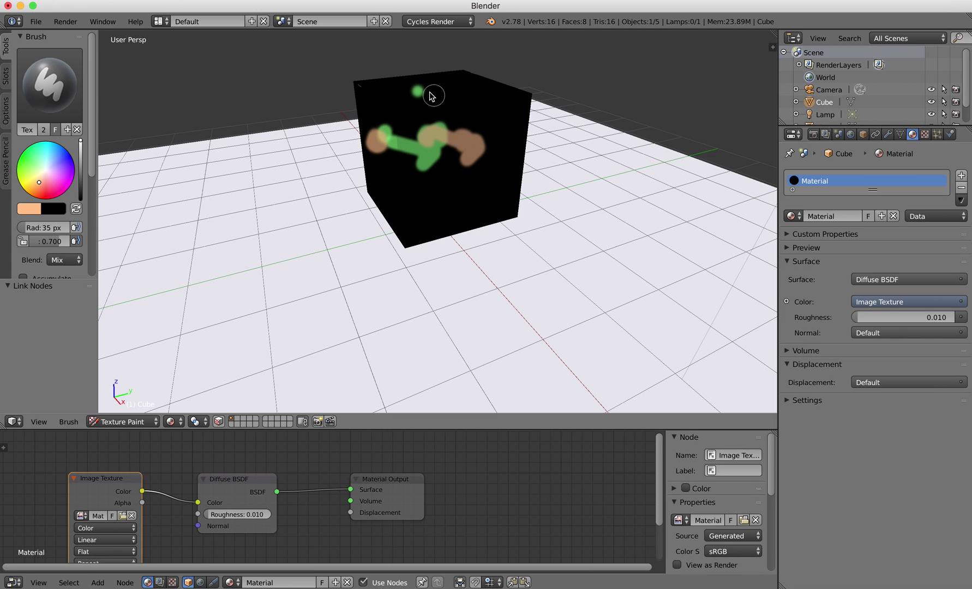
pyautogui.moveTo(431, 93); pyautogui.dragTo(444, 88)
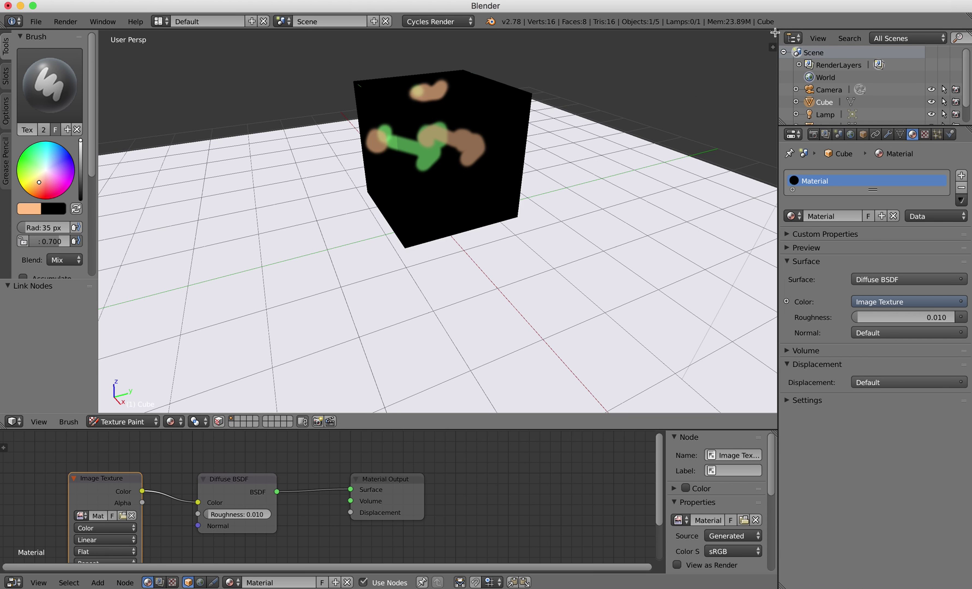
pyautogui.moveTo(774, 33); pyautogui.dragTo(507, 45)
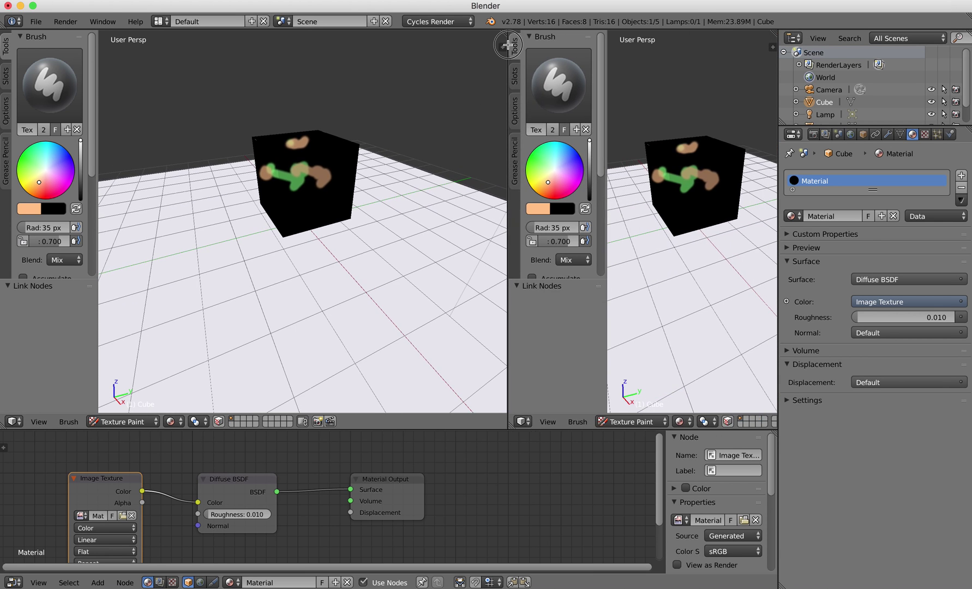
# Make the right view an Image Editor showing Material Diffuse Color in Paint mode.
pyautogui.click(523, 425)
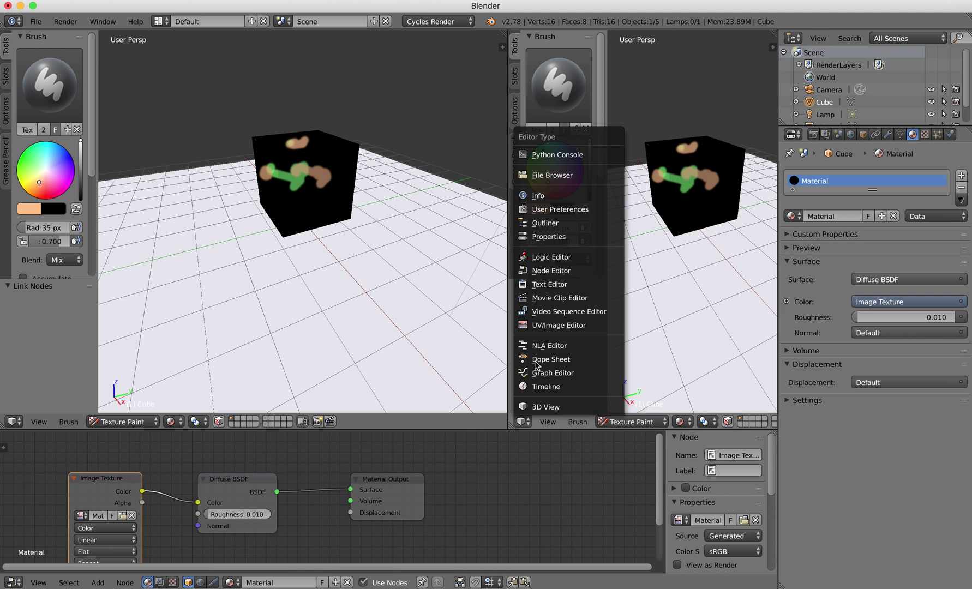
pyautogui.click(534, 325)
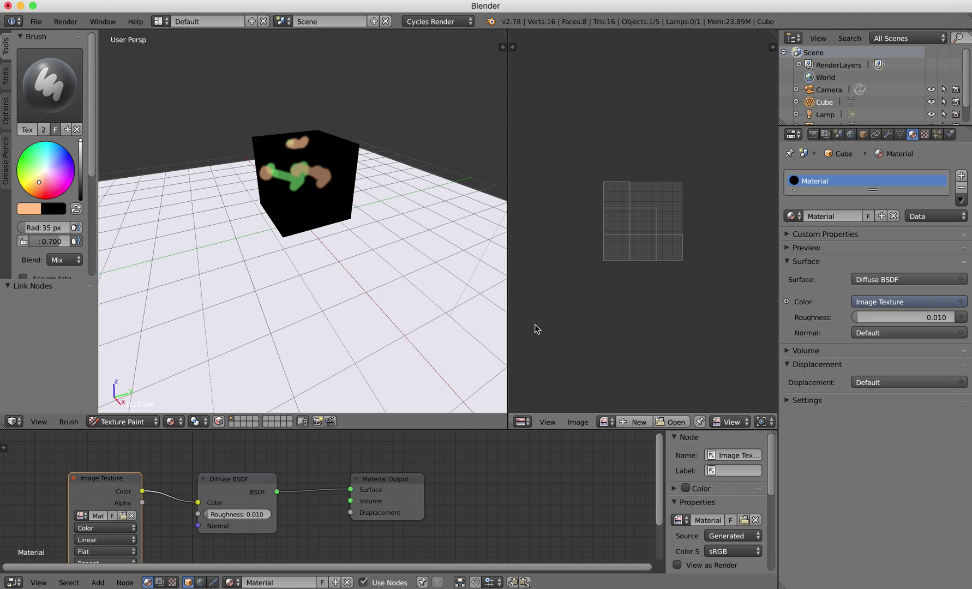
pyautogui.click(606, 422)
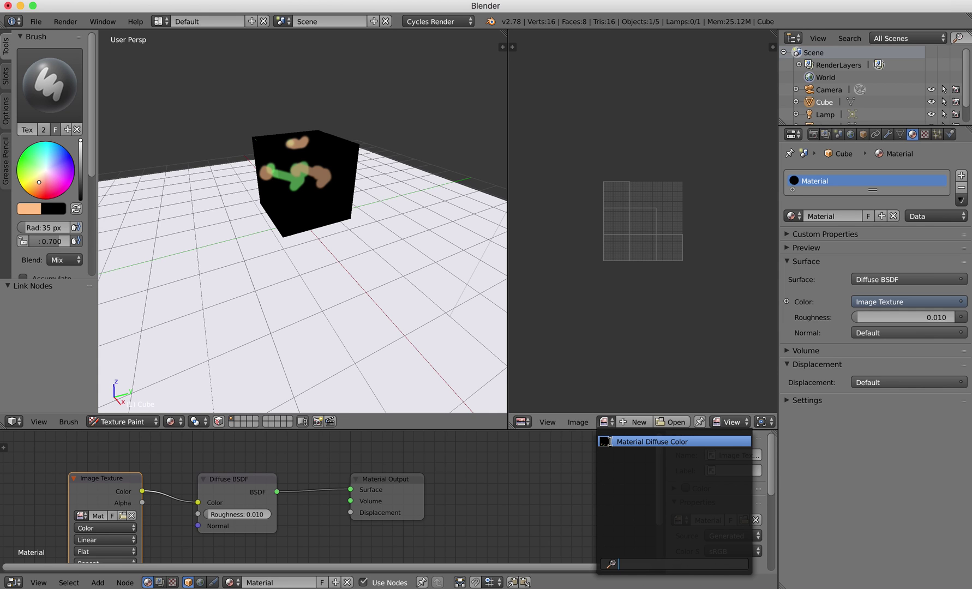
pyautogui.click(609, 441)
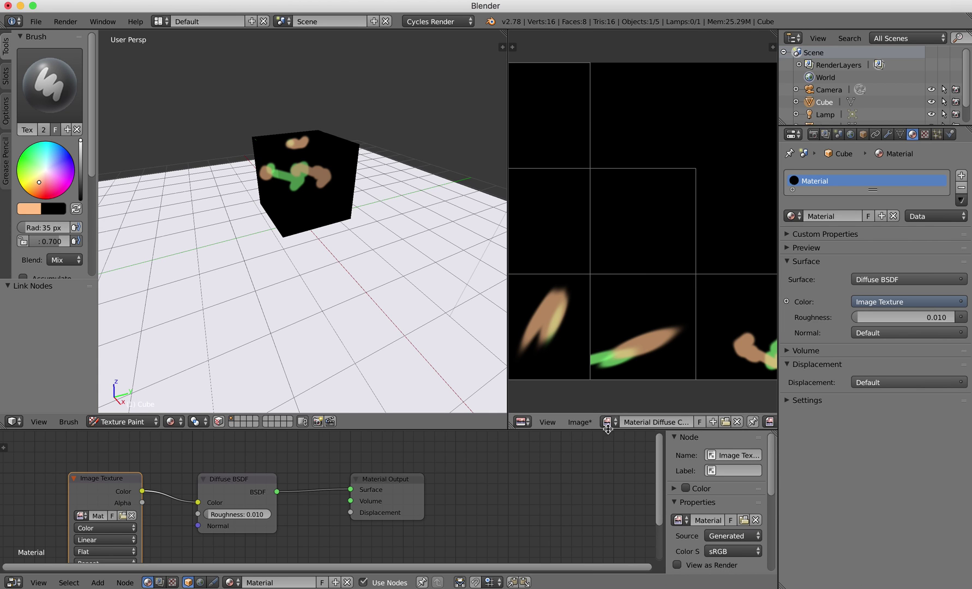
pyautogui.moveTo(505, 391); pyautogui.dragTo(434, 392)
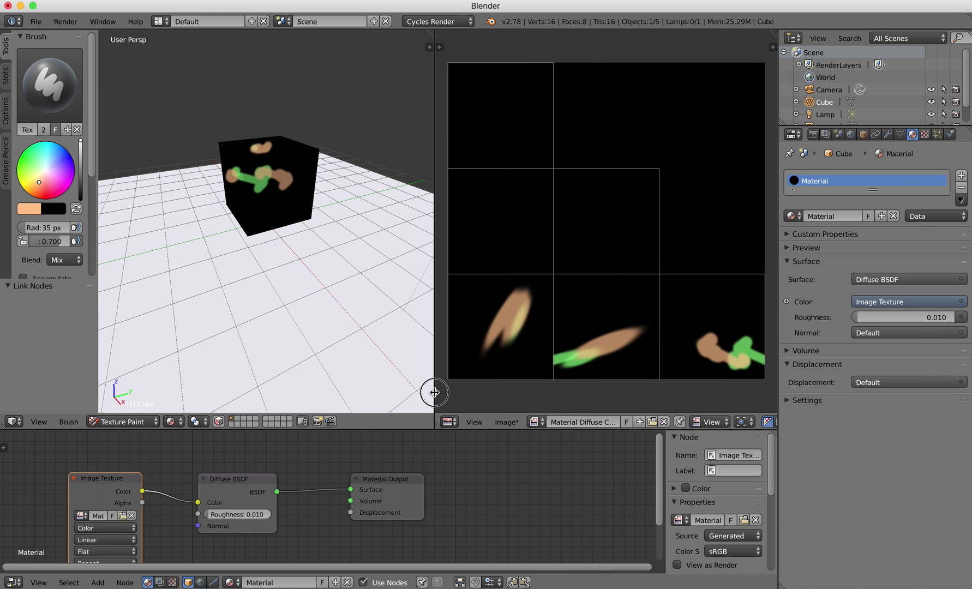
pyautogui.click(712, 422)
pyautogui.click(723, 394)
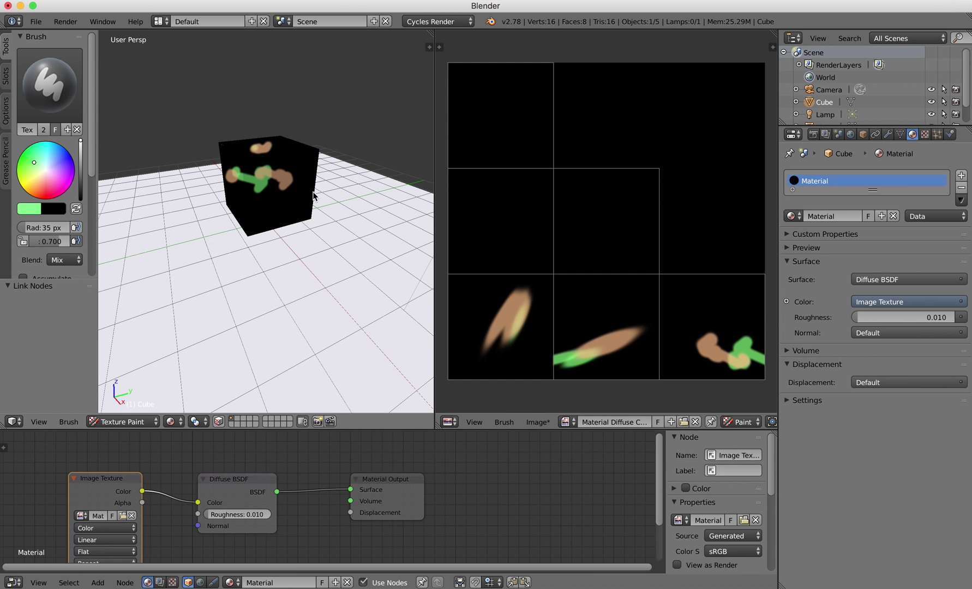
# Paint green dots across the middle row of the texture.
pyautogui.click(507, 242)
pyautogui.click(481, 250)
pyautogui.click(498, 198)
pyautogui.click(580, 221)
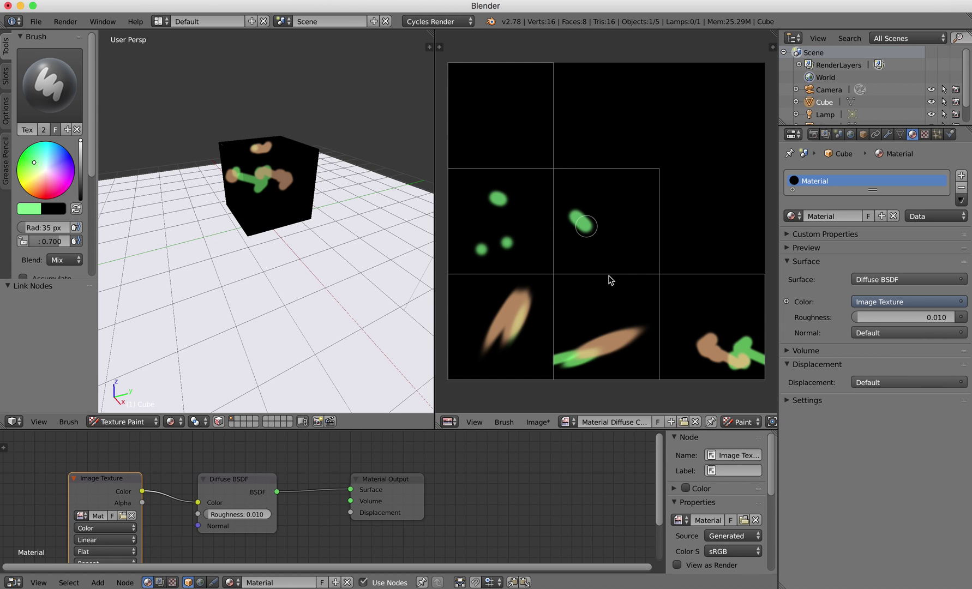
pyautogui.click(637, 247)
pyautogui.click(608, 306)
pyautogui.click(583, 295)
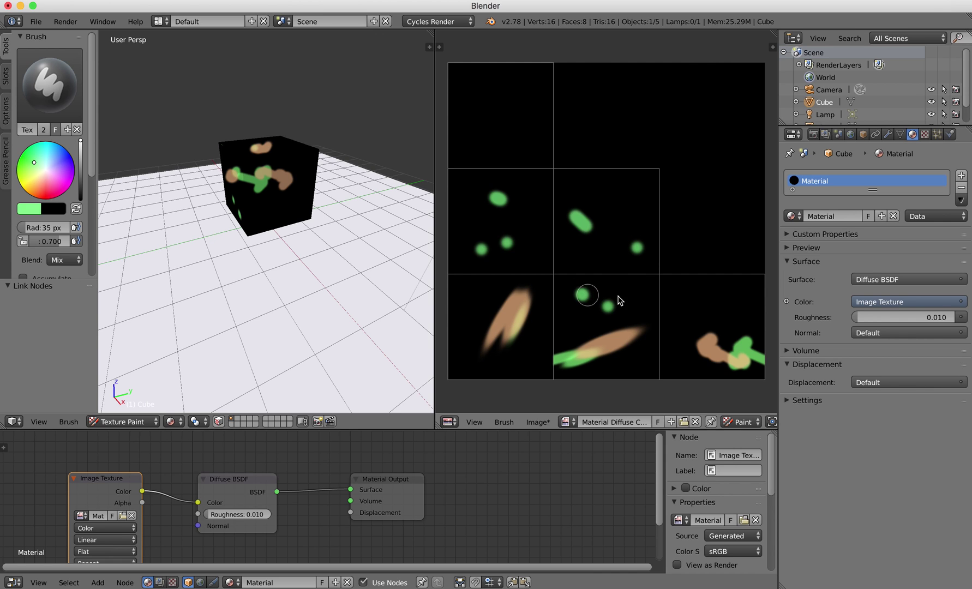
# Add green dots to the texture's bottom tiles and enlarge the 3D view to inspect the cube.
pyautogui.click(637, 292)
pyautogui.click(688, 292)
pyautogui.click(709, 291)
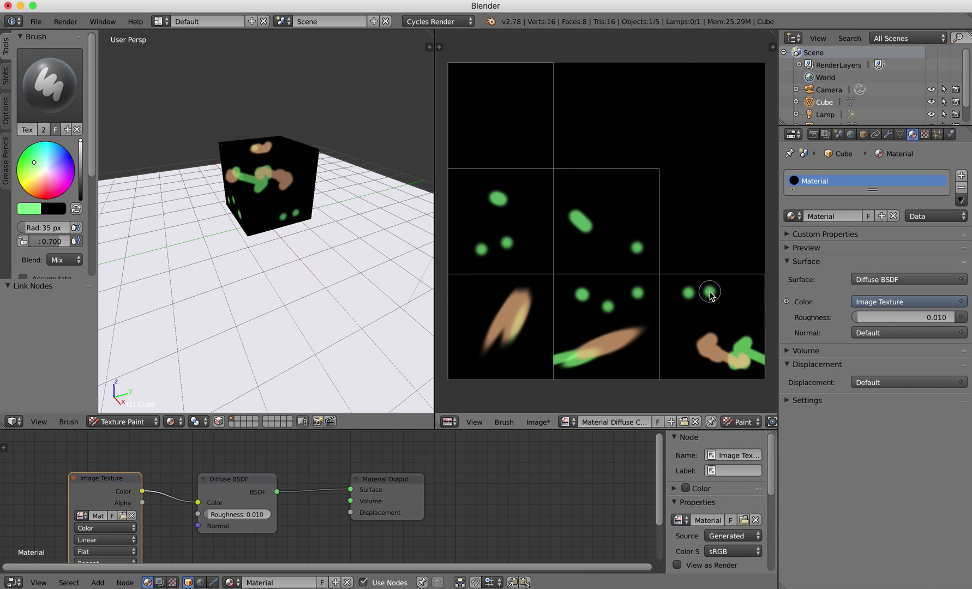
pyautogui.click(674, 319)
pyautogui.click(704, 311)
pyautogui.click(730, 299)
pyautogui.click(719, 331)
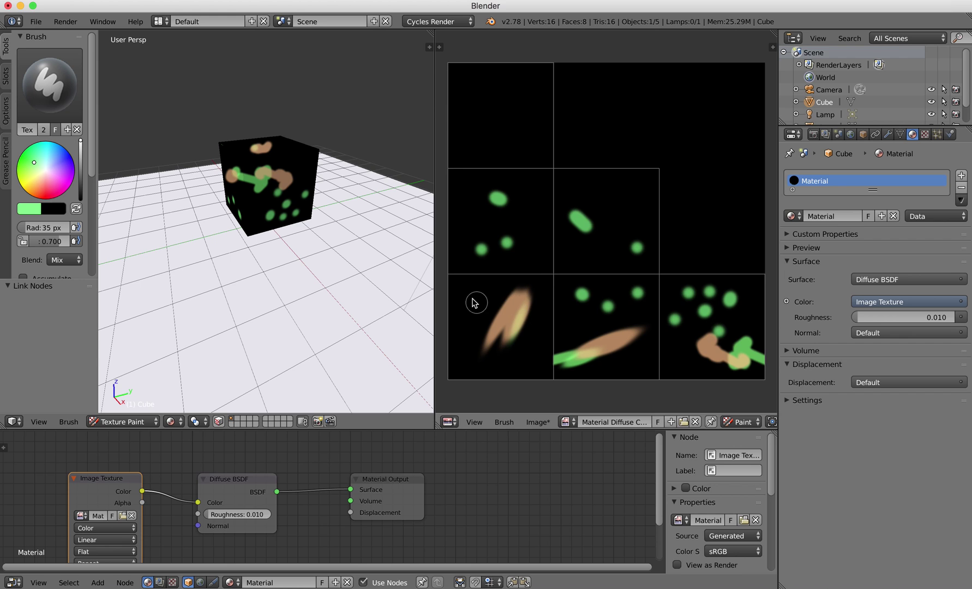
pyautogui.click(475, 303)
pyautogui.moveTo(332, 258); pyautogui.dragTo(316, 258, button='middle')
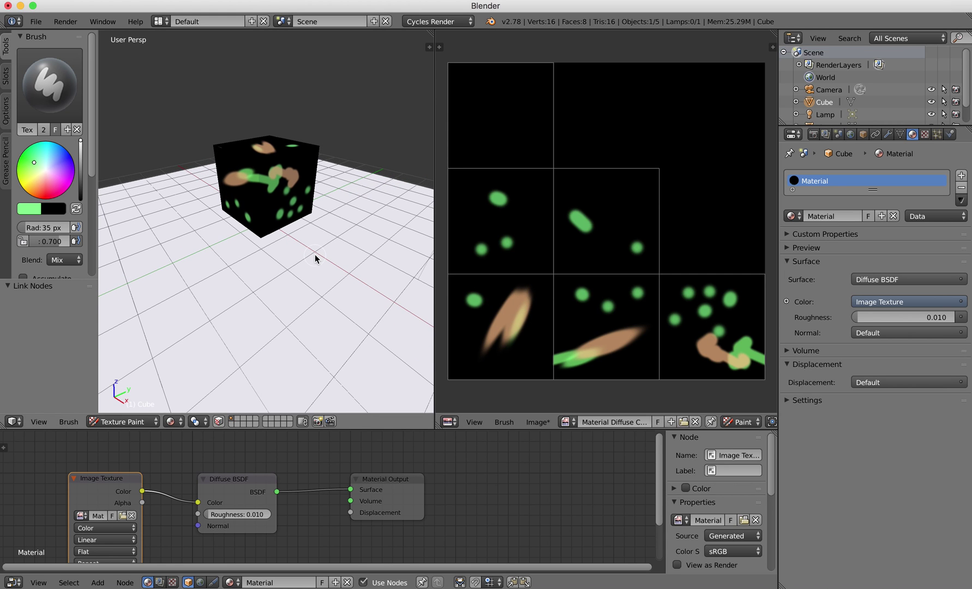
pyautogui.moveTo(435, 228); pyautogui.dragTo(691, 229)
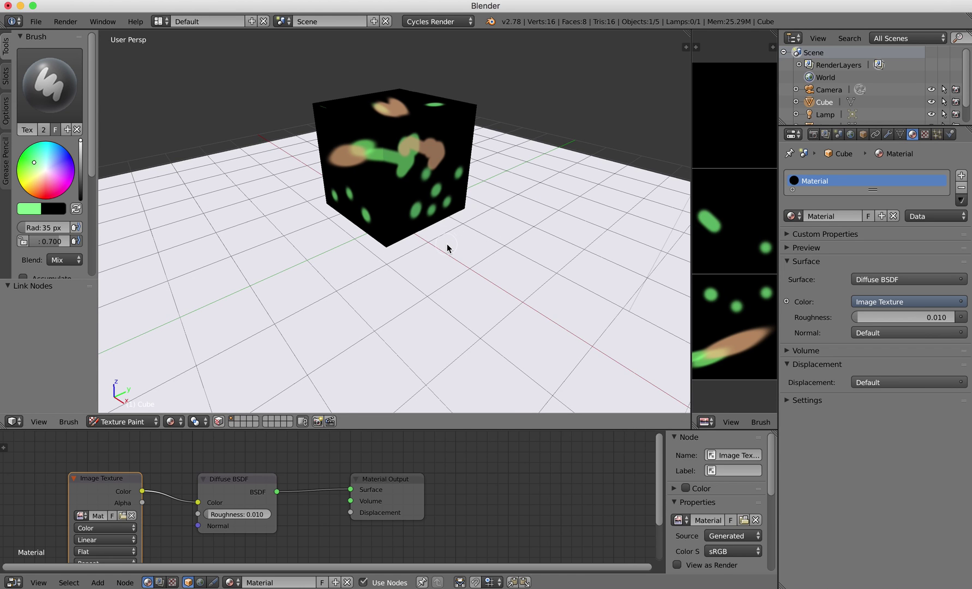
pyautogui.moveTo(447, 244); pyautogui.dragTo(447, 246, button='middle')
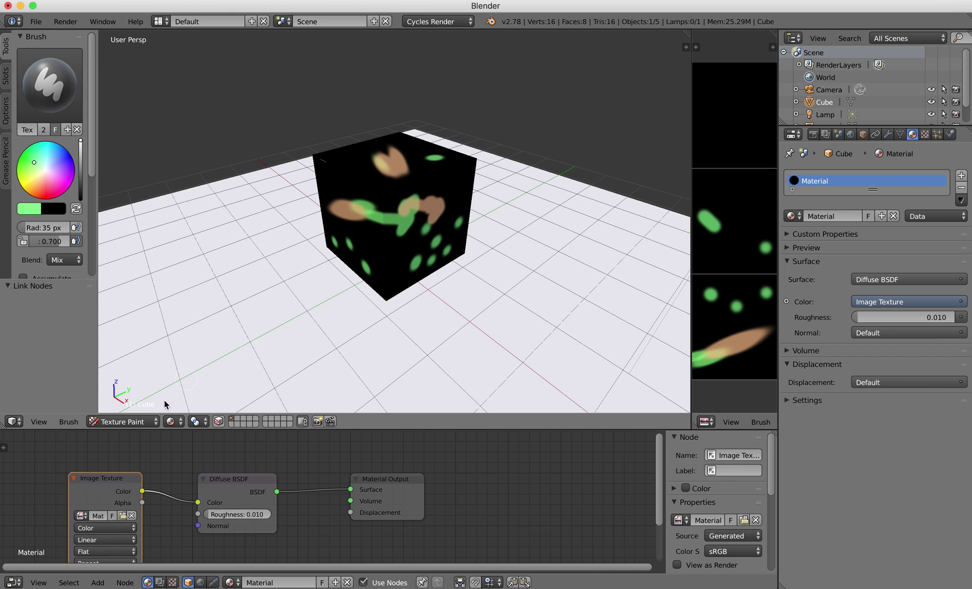
# Return the cube to Object Mode and view it in Rendered viewport shading.
pyautogui.click(148, 421)
pyautogui.click(140, 406)
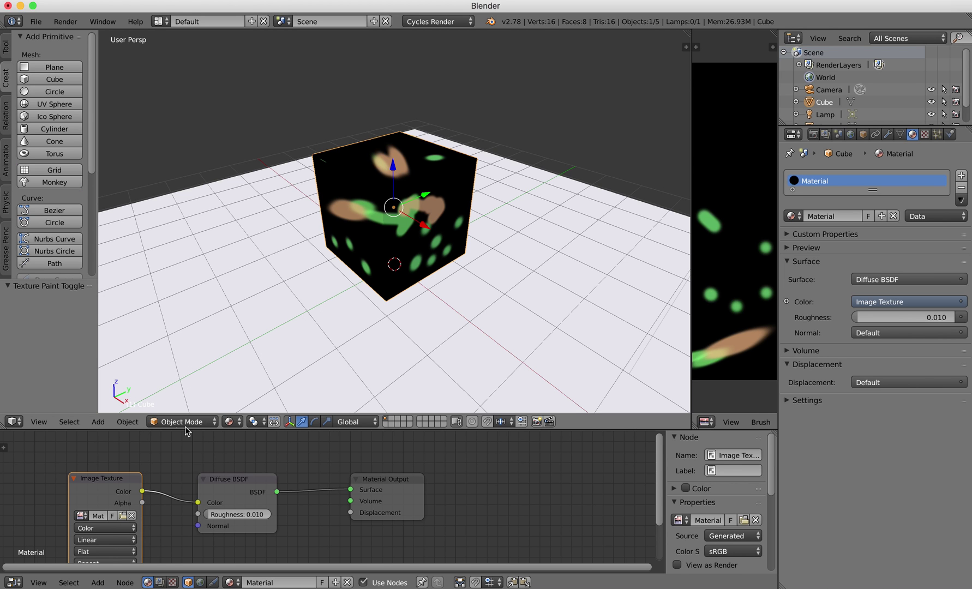
pyautogui.click(229, 421)
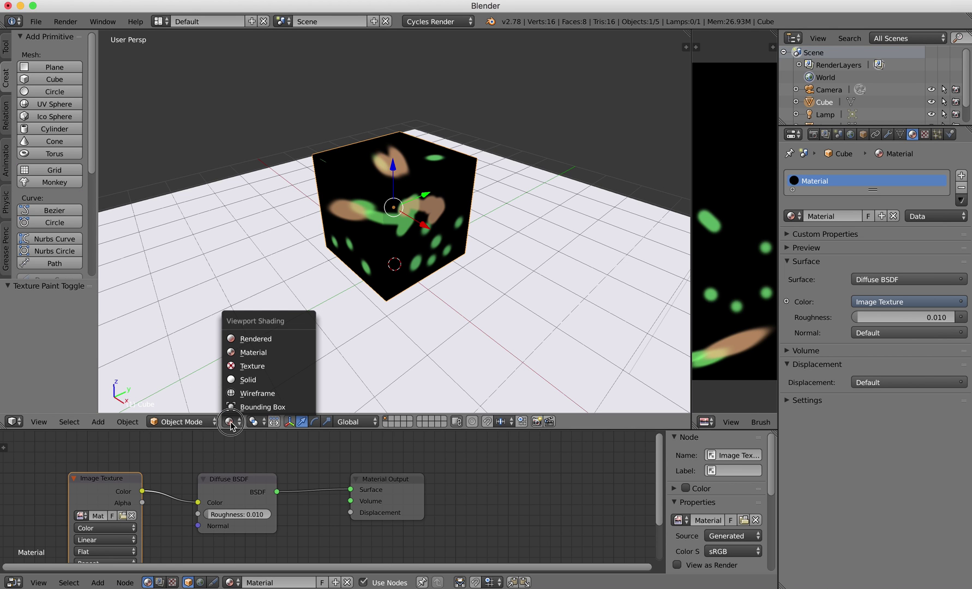
pyautogui.click(261, 339)
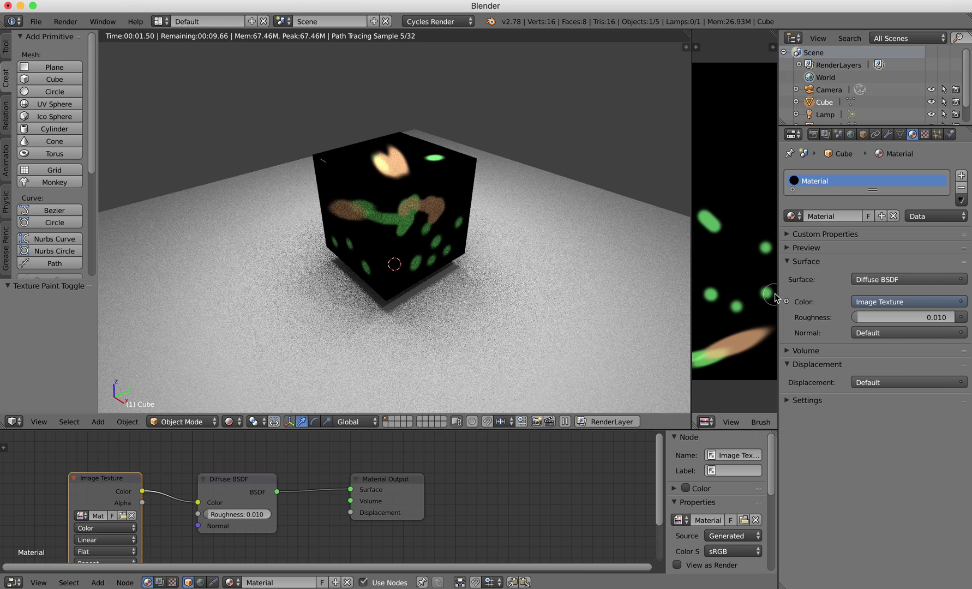